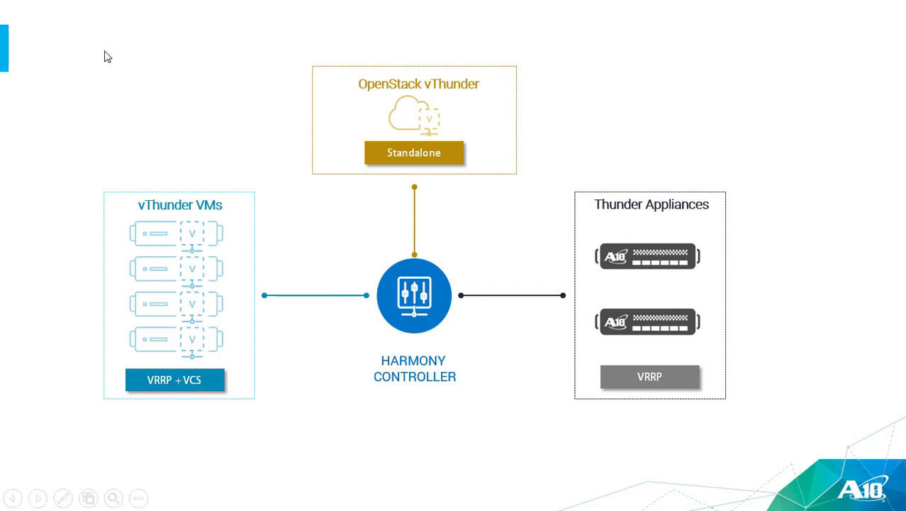
Exit the slide show to return to the Harmony+vThunder_NS deck in Normal view
key("Escape")
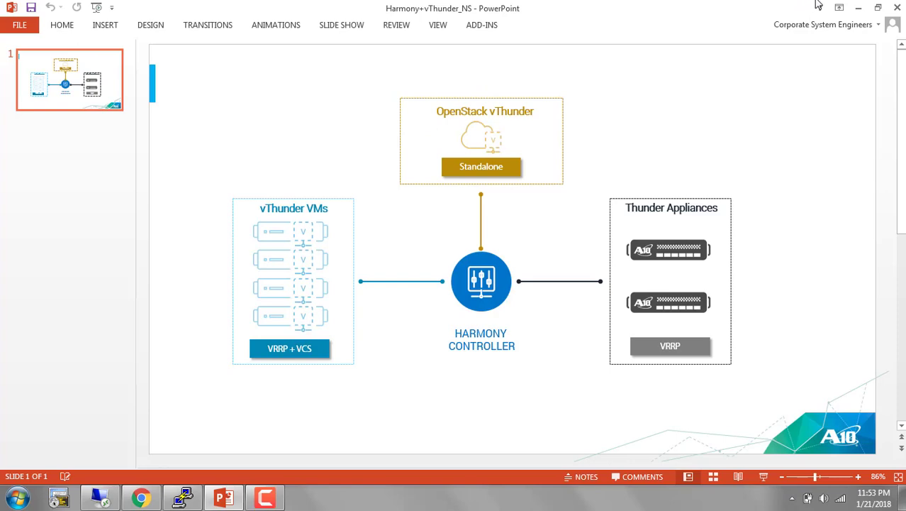
In PuTTY, highlight the harmony-controller profile, status command and registration PASS lines, then return to Chrome
left_click(858, 8)
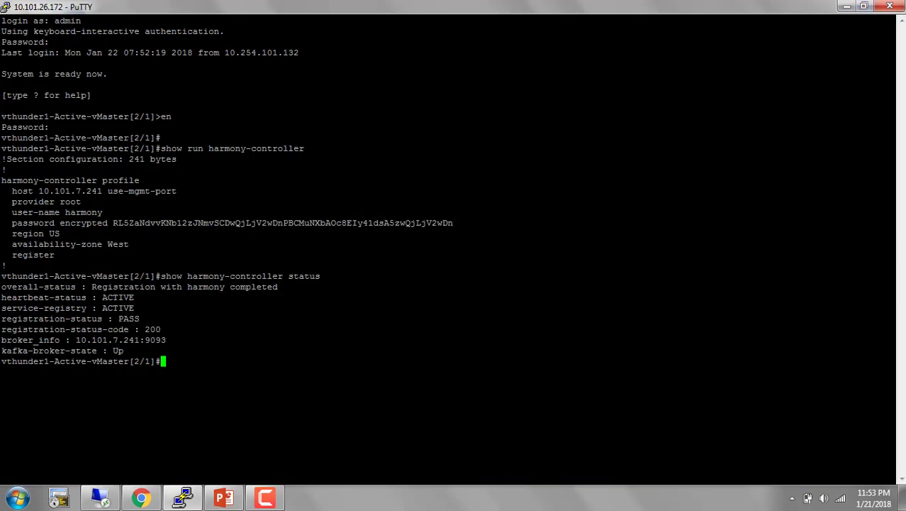
triple_click(105, 180)
triple_click(227, 276)
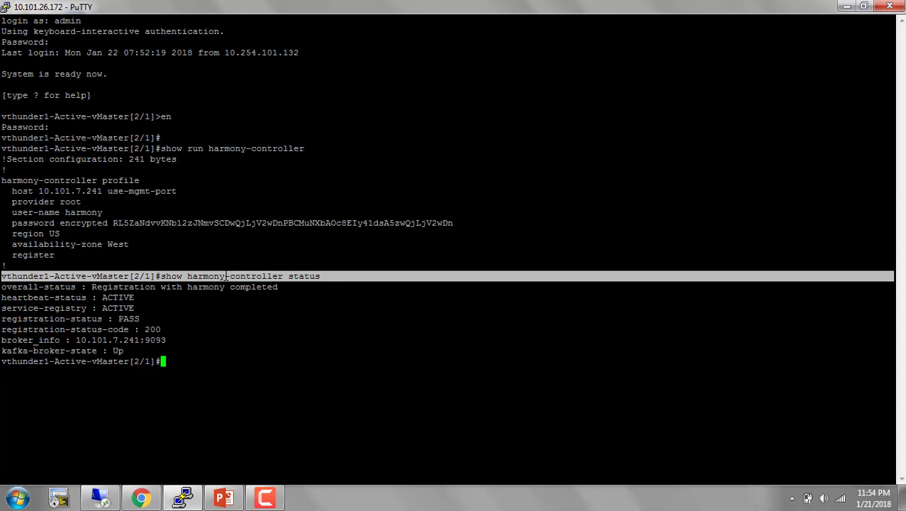
triple_click(106, 318)
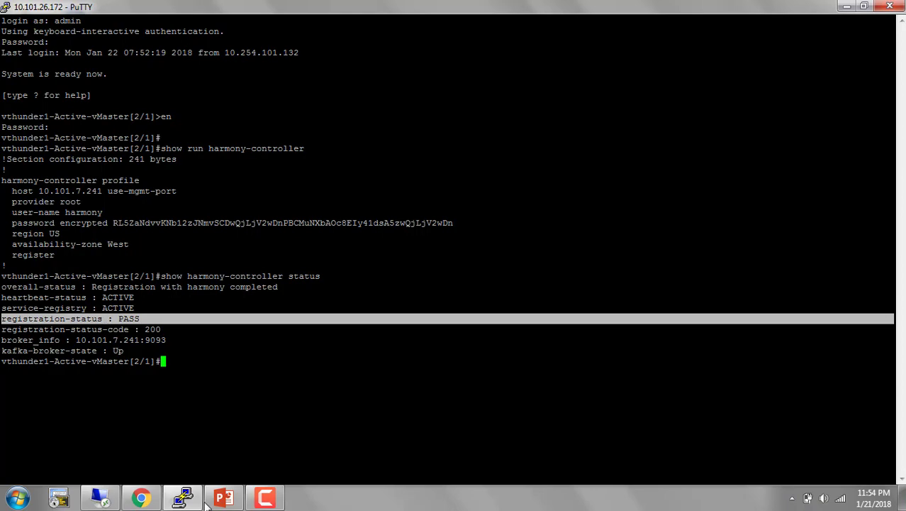
left_click(141, 498)
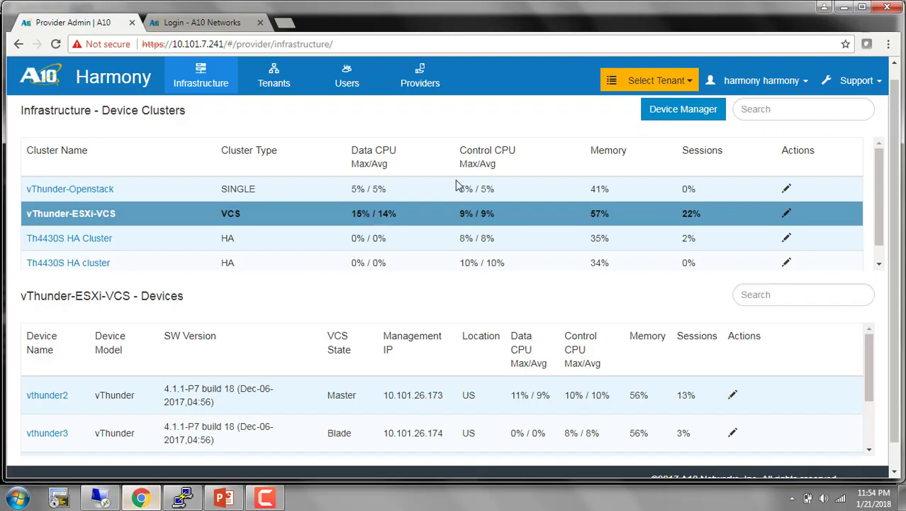
Log in to the vThunder Web GUI as admin with its password to reach the vthunder1 dashboard
left_click(227, 23)
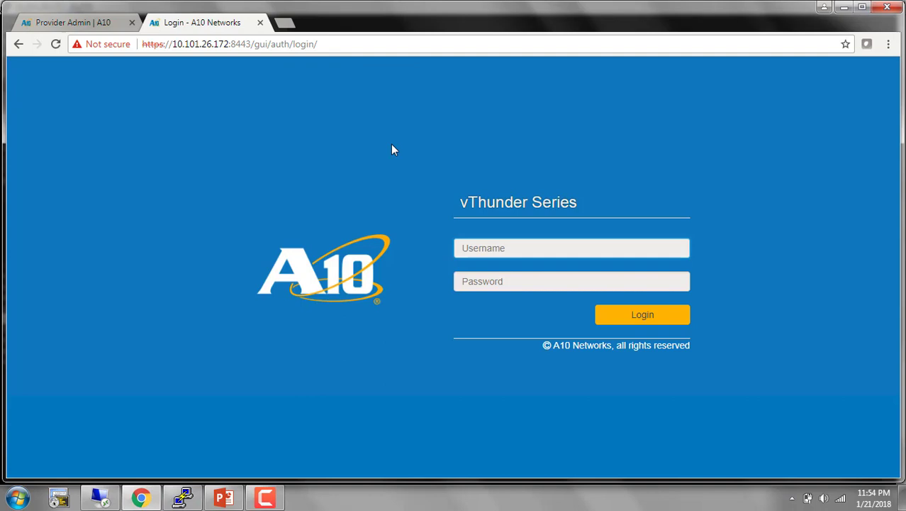
left_click(482, 247)
type("admin")
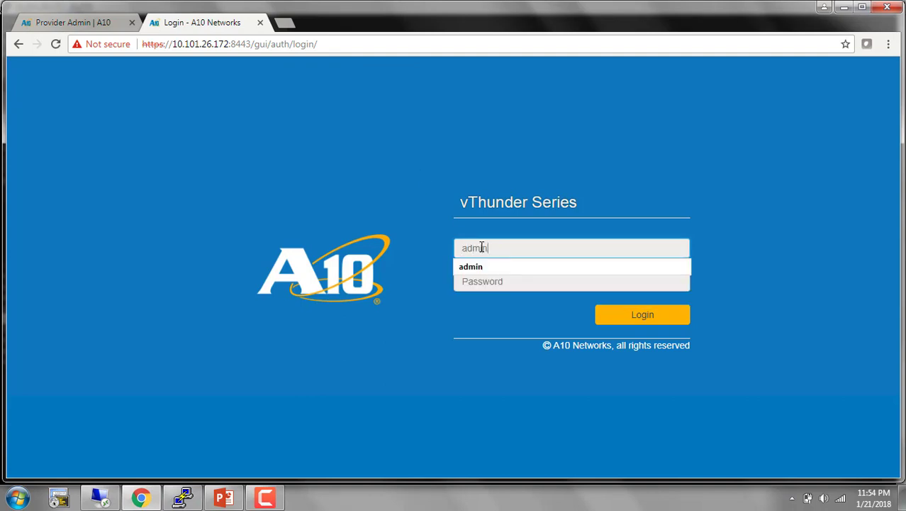
key("Tab")
key("Return")
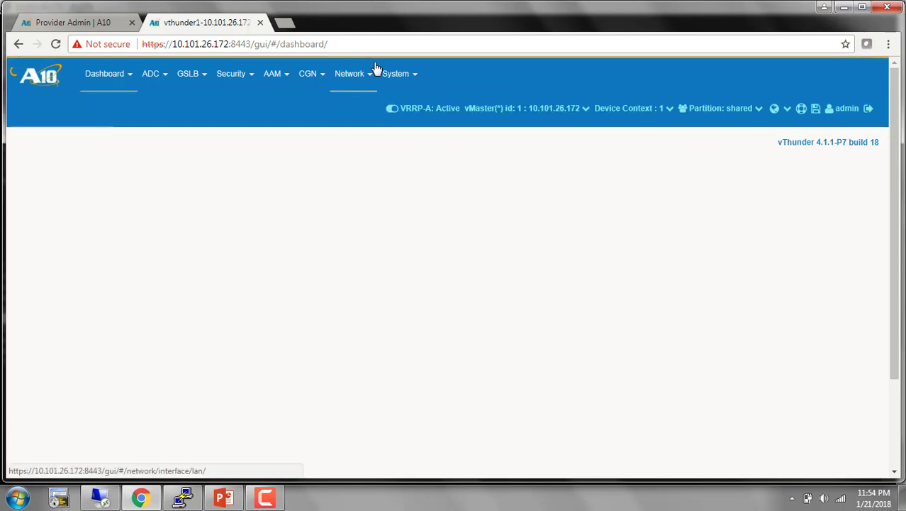
Open System > Admin and its Controller tab to view the Harmony Controller settings
left_click(396, 74)
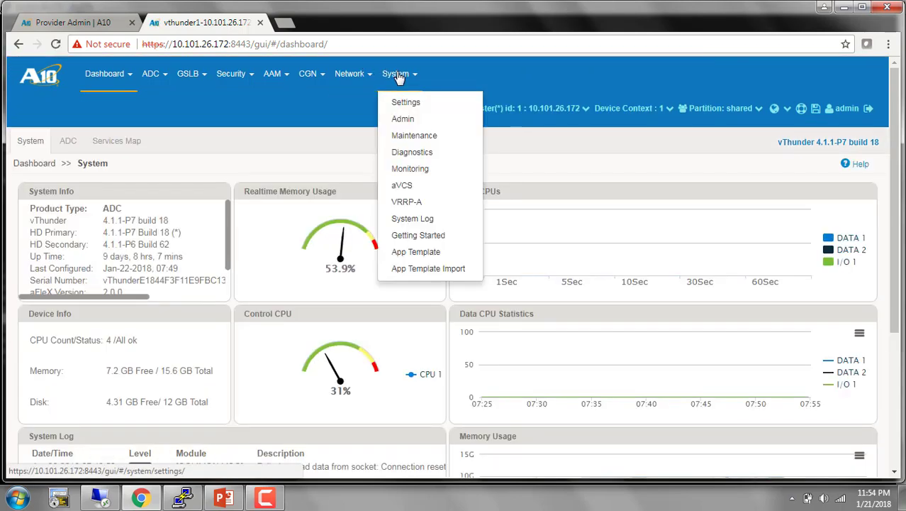
left_click(400, 121)
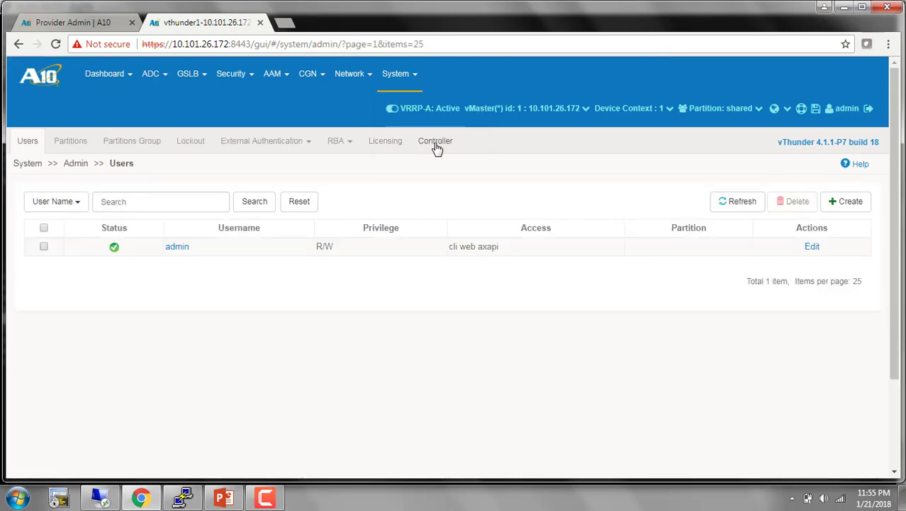
left_click(435, 144)
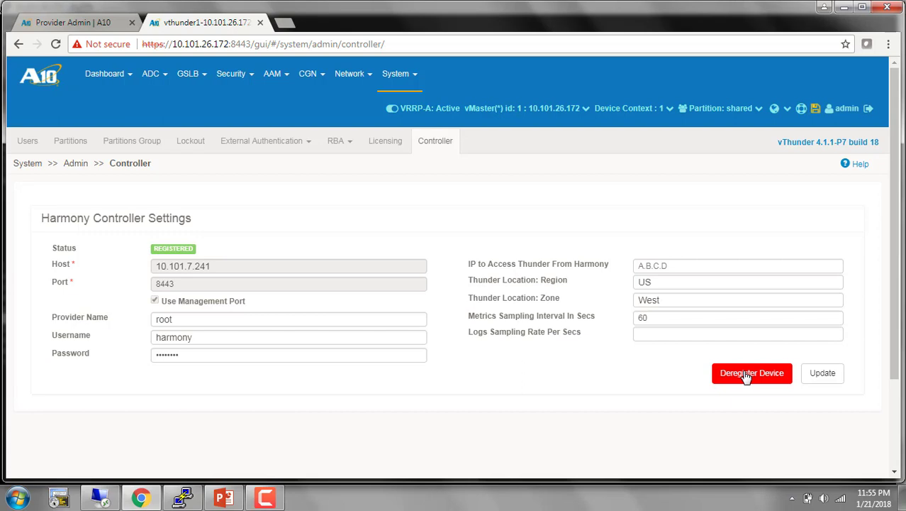
Load the Harmony Controller at 10.101.7.241 in a new browser tab
left_click(285, 23)
type("10.")
key("End")
key("BackSpace")
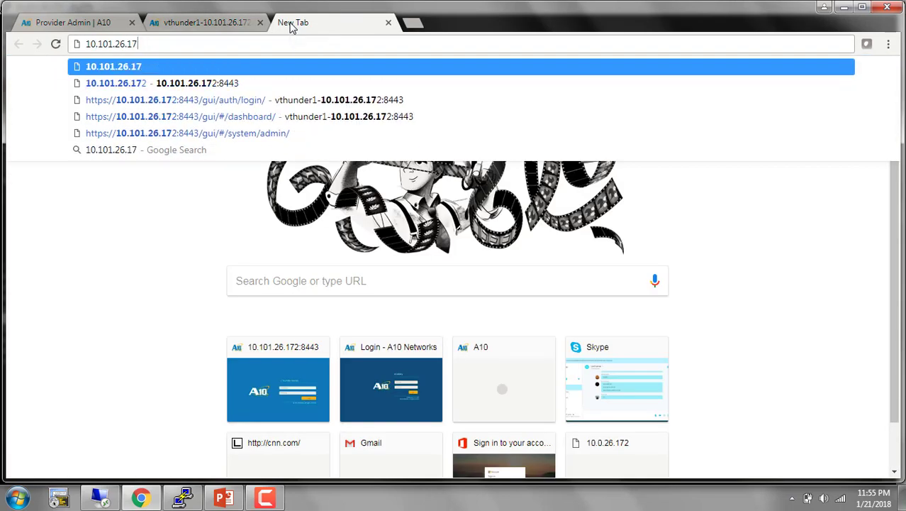
key("BackSpace")
key("BackSpace")
key("BackSpace")
key("BackSpace")
key("BackSpace")
type("7.2")
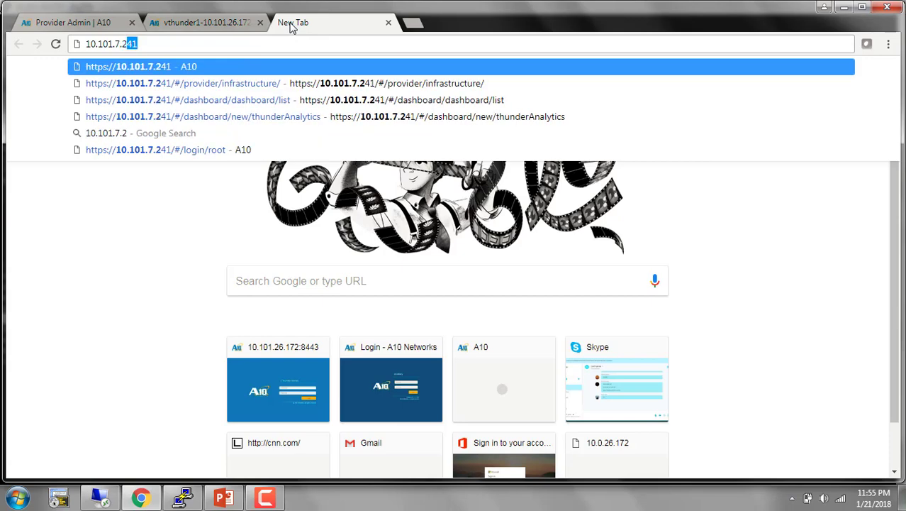
key("Return")
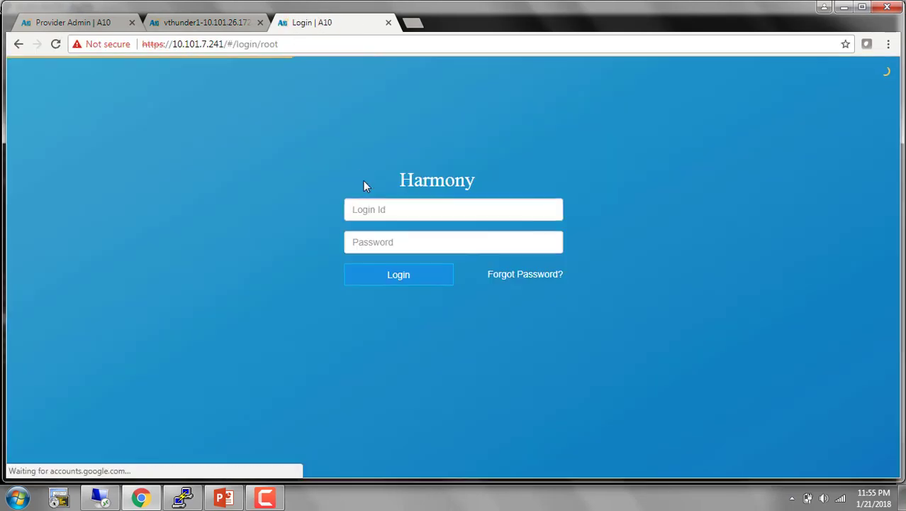
Sign in to Harmony Controller with login id 'harmony' and its password
left_click(360, 209)
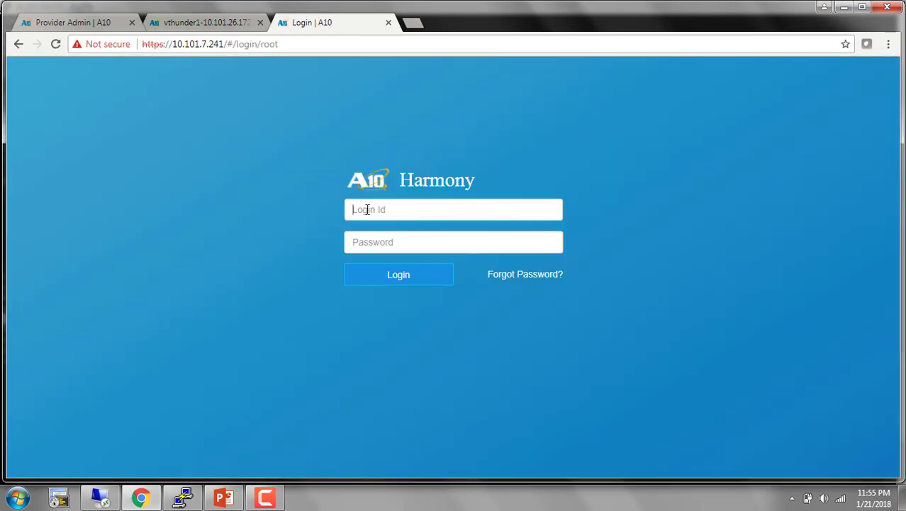
type("harmony")
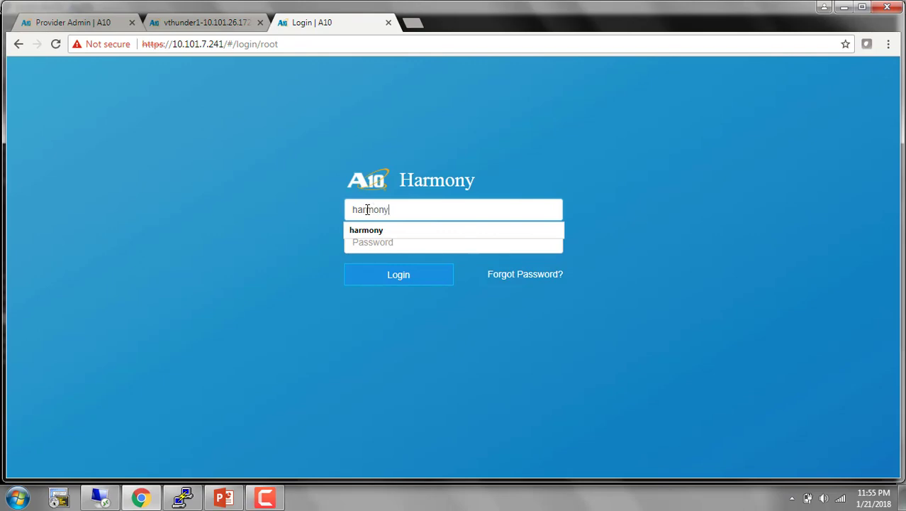
key("Tab")
type("••••••••••")
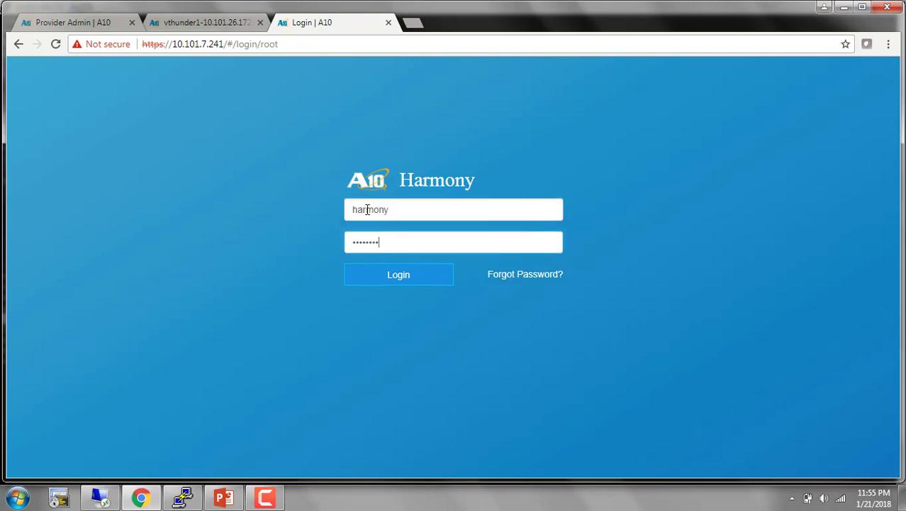
key("Return")
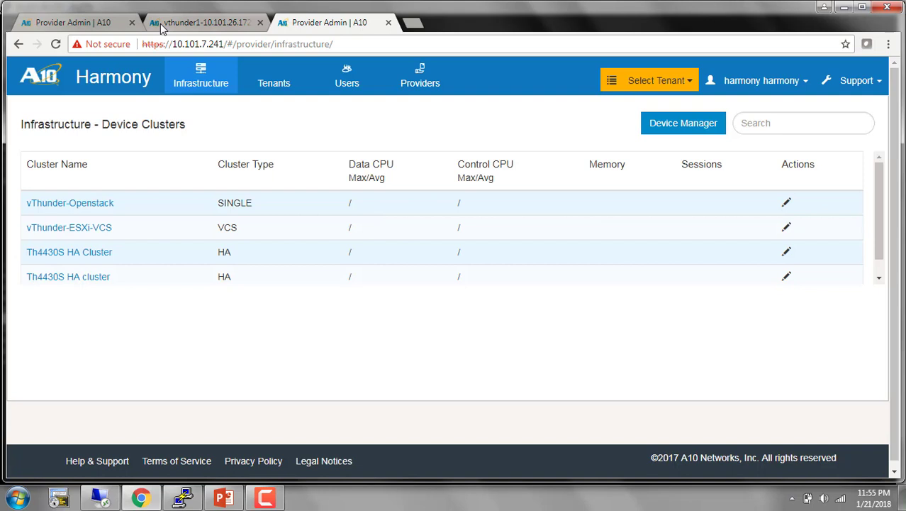
Close the old Harmony tab and launch vthunder1's dashboard from the vThunder-ESXi-VCS cluster's Devices list
left_click(131, 24)
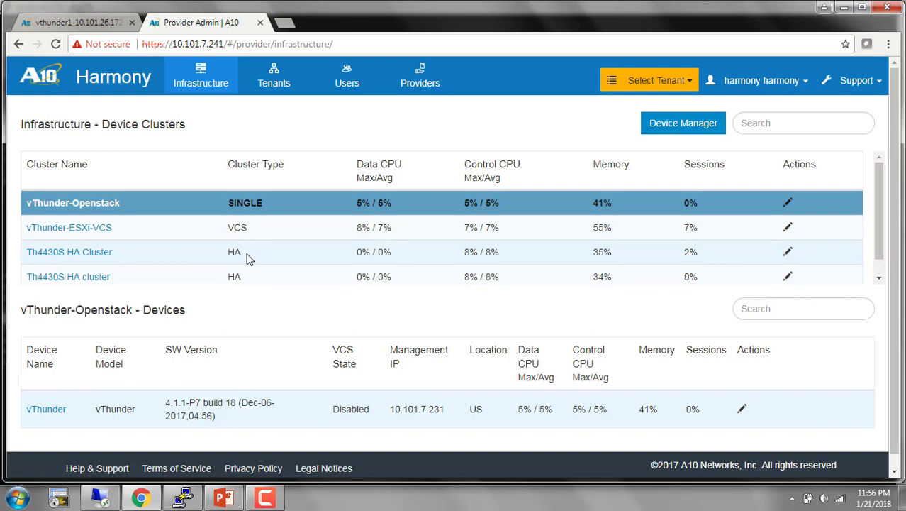
left_click(53, 227)
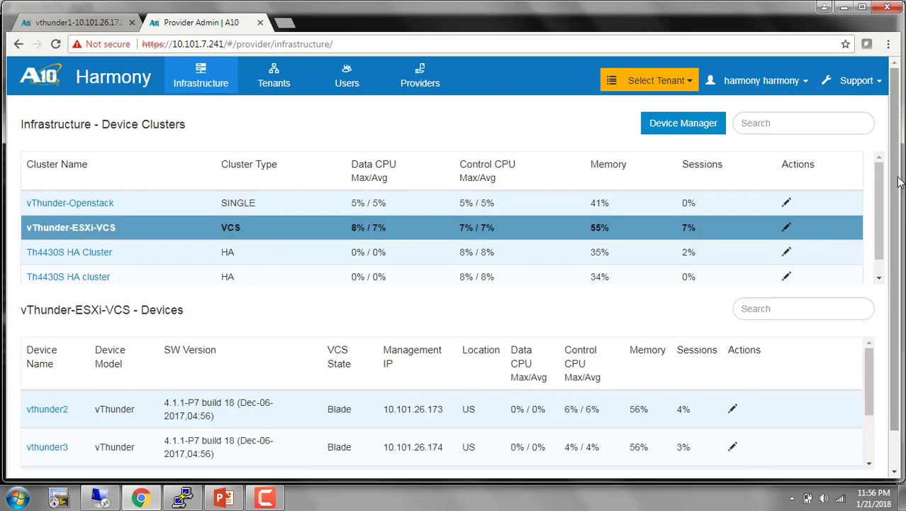
scroll(875, 298, "down", 1)
left_click_drag(871, 328, 874, 376)
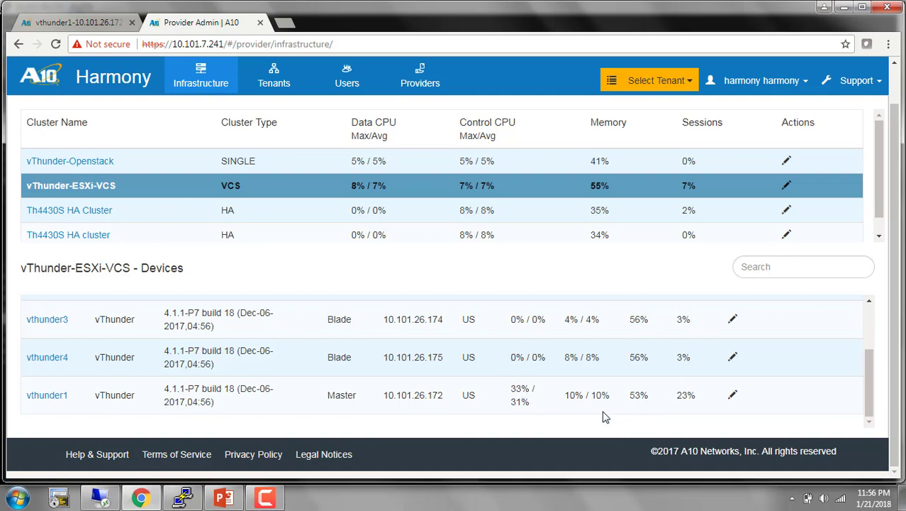
left_click(734, 396)
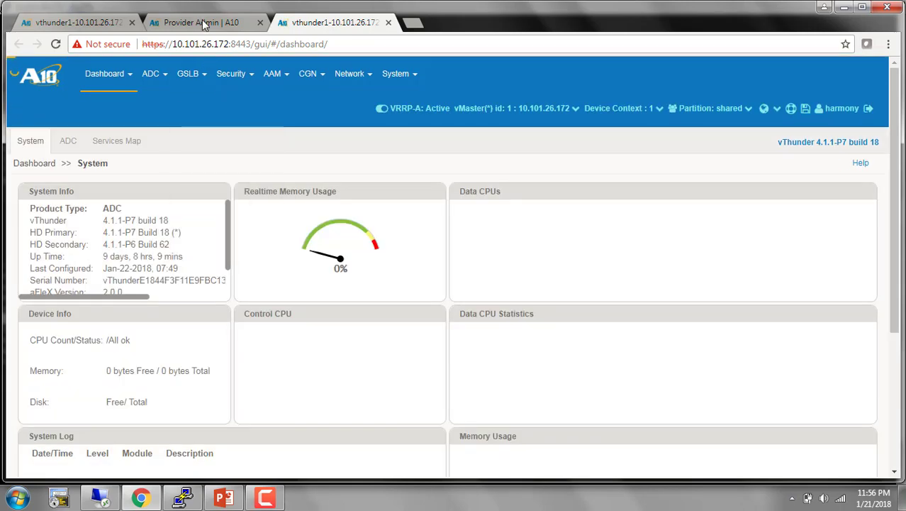
From vthunder1's partition list, open adc1's Virtual Servers page and expand the Partition dropdown
left_click(202, 19)
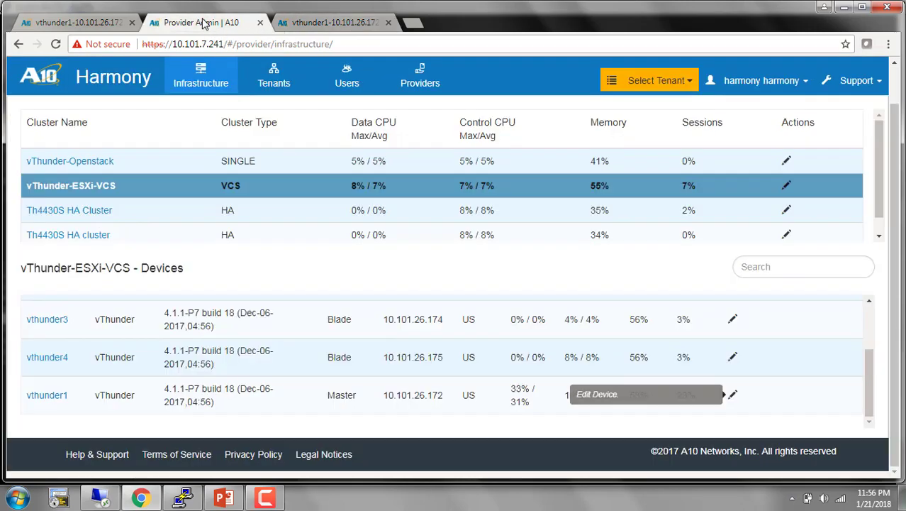
left_click(46, 397)
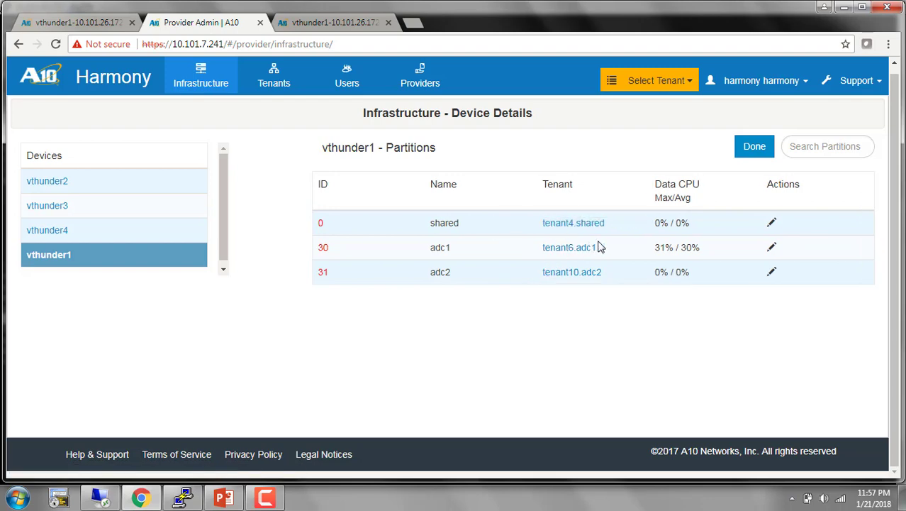
left_click(773, 250)
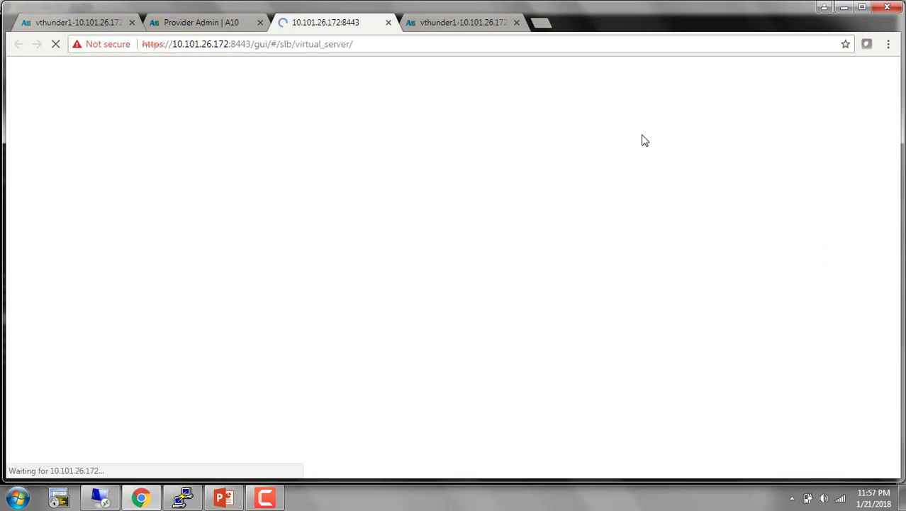
left_click(707, 112)
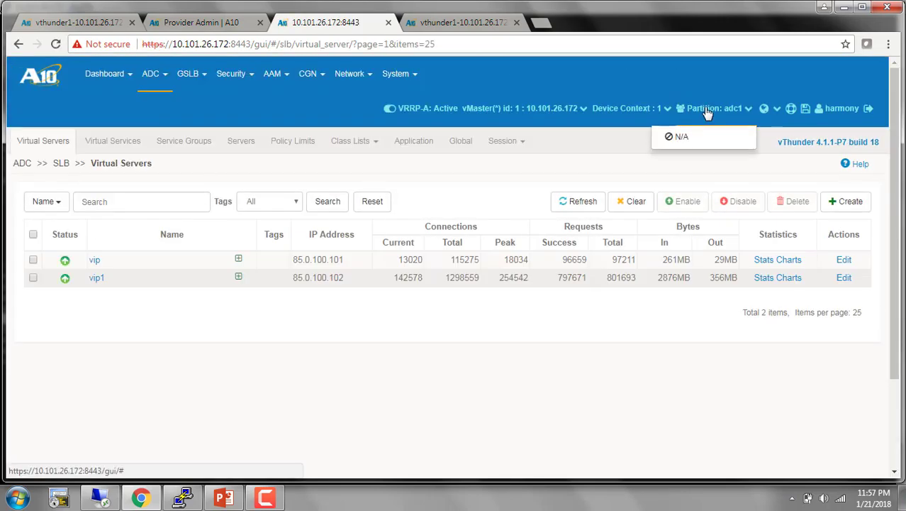
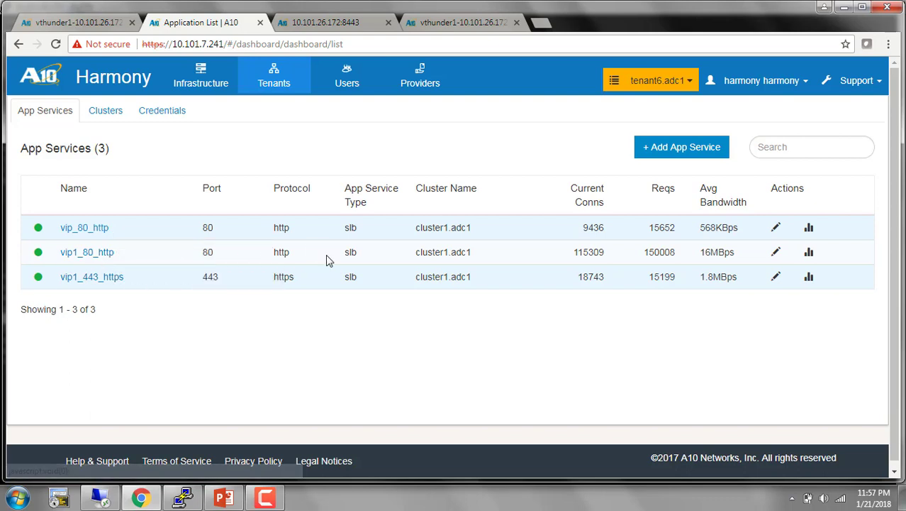
Open vip1_80_http analytics and read the throughput, connections, requests and errors KPI tooltips
left_click(808, 254)
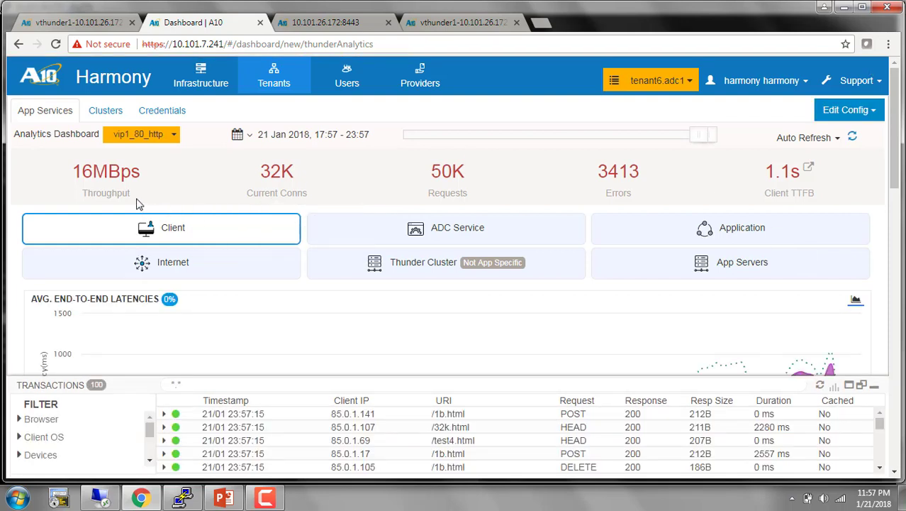
mouse_move(135, 202)
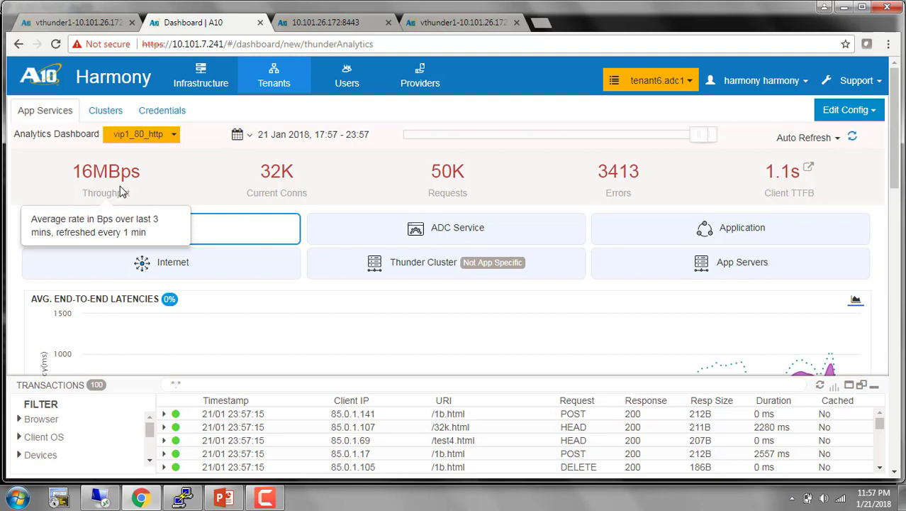
mouse_move(276, 190)
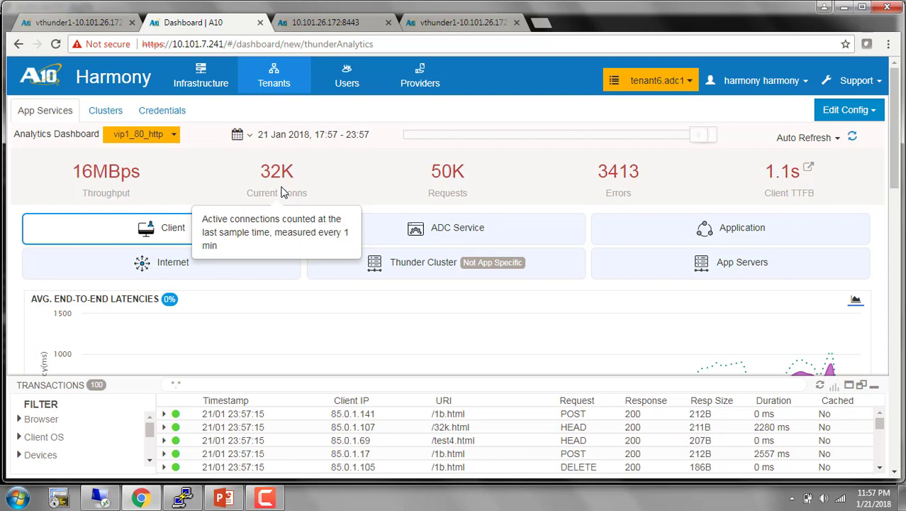
mouse_move(453, 189)
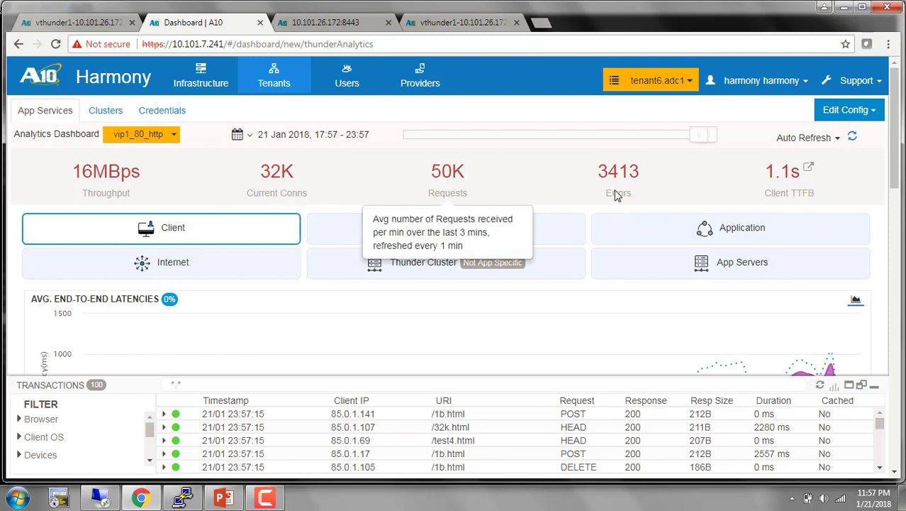
mouse_move(630, 199)
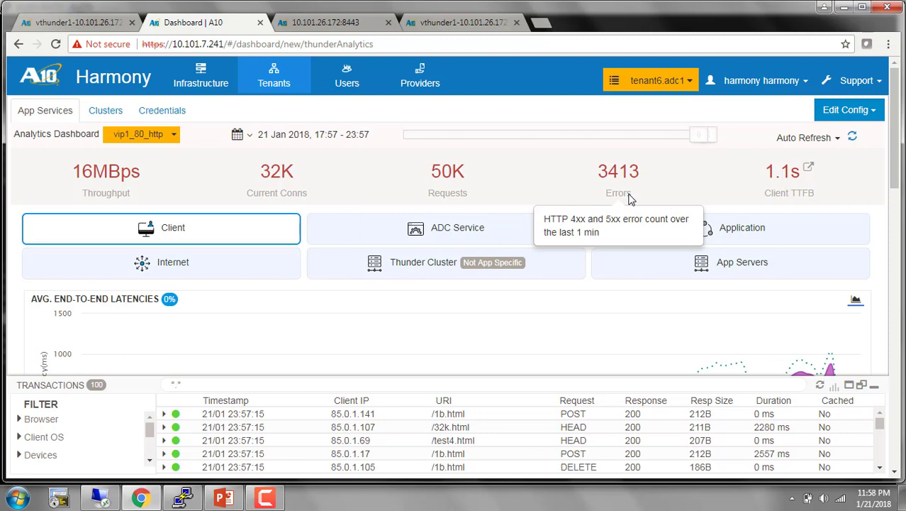
mouse_move(783, 198)
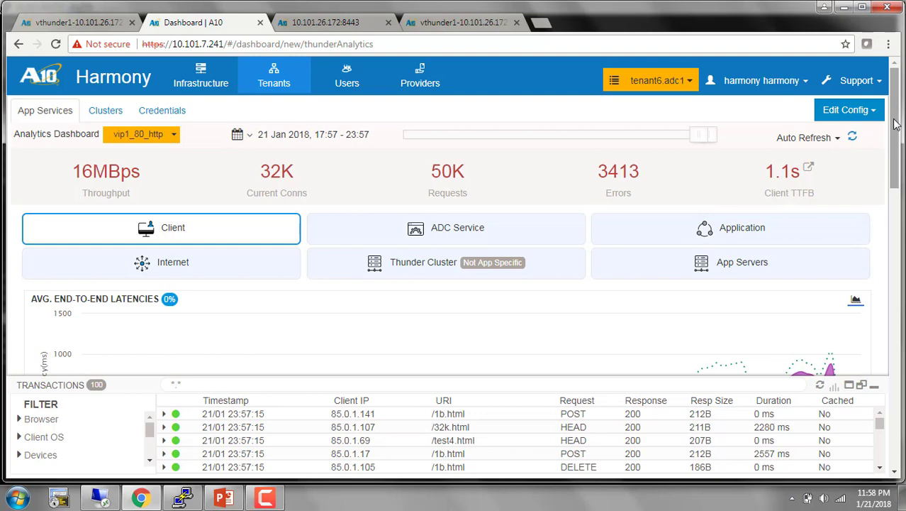
Review the Client charts, revealing the remaining HEAD and GET request methods
left_click_drag(897, 128, 897, 172)
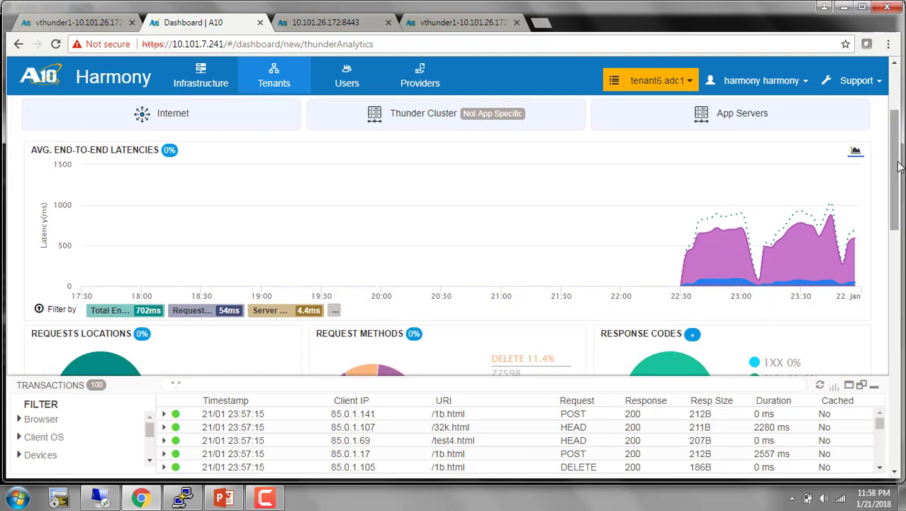
mouse_move(744, 253)
left_click_drag(897, 207, 897, 255)
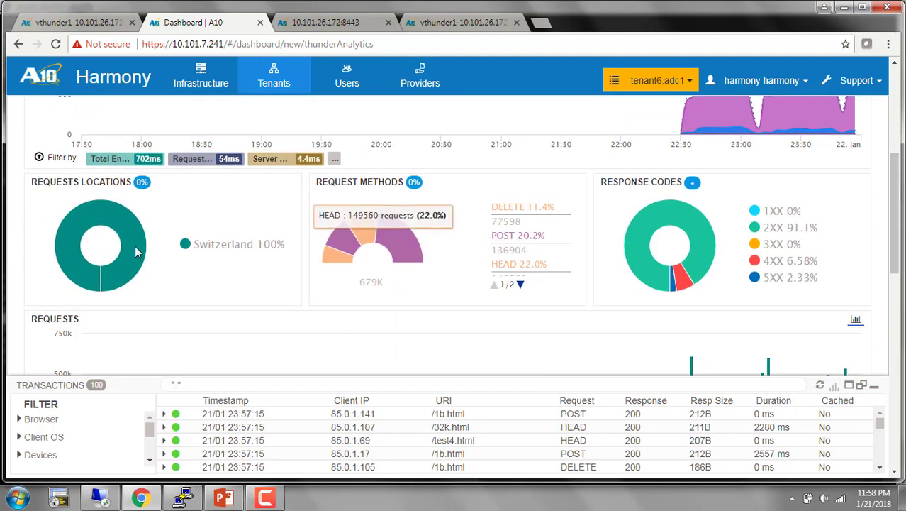
mouse_move(124, 258)
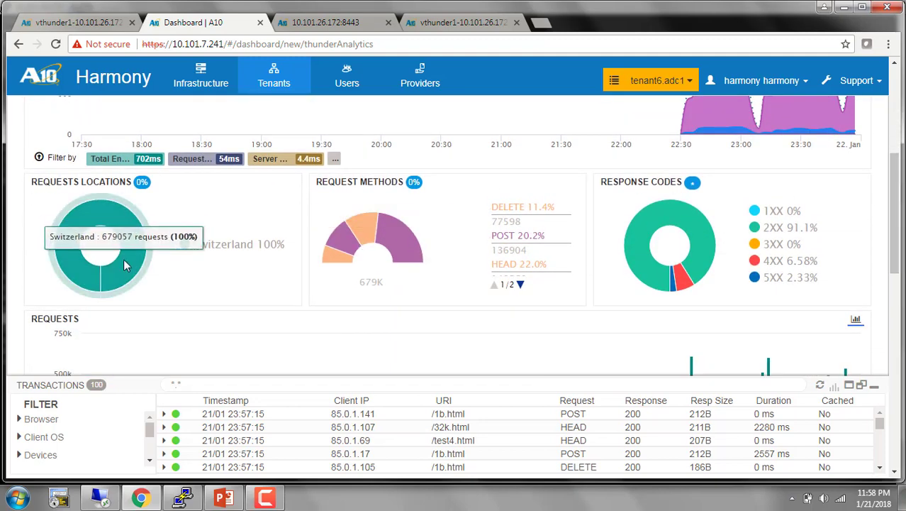
mouse_move(339, 257)
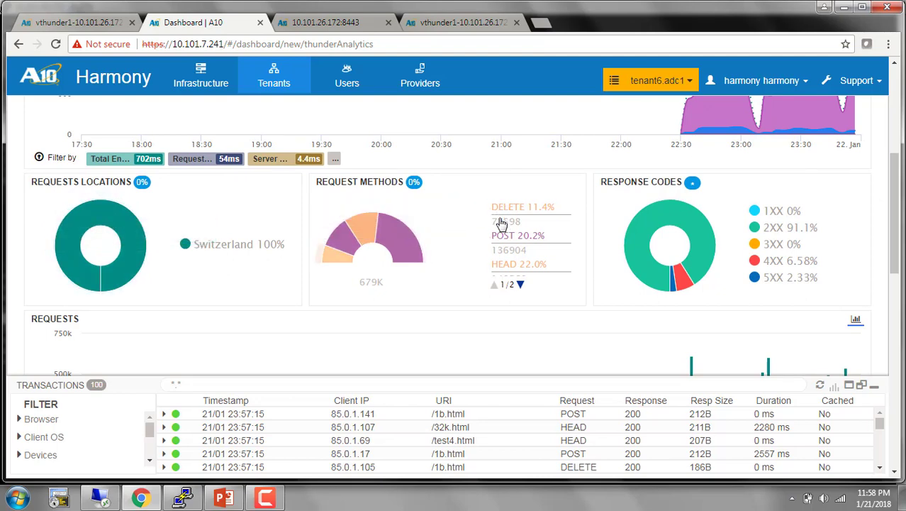
left_click(519, 284)
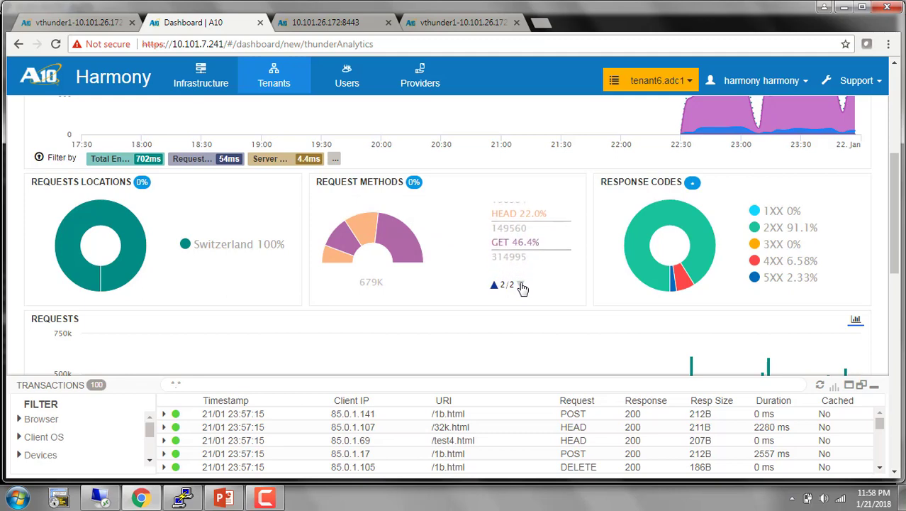
mouse_move(644, 236)
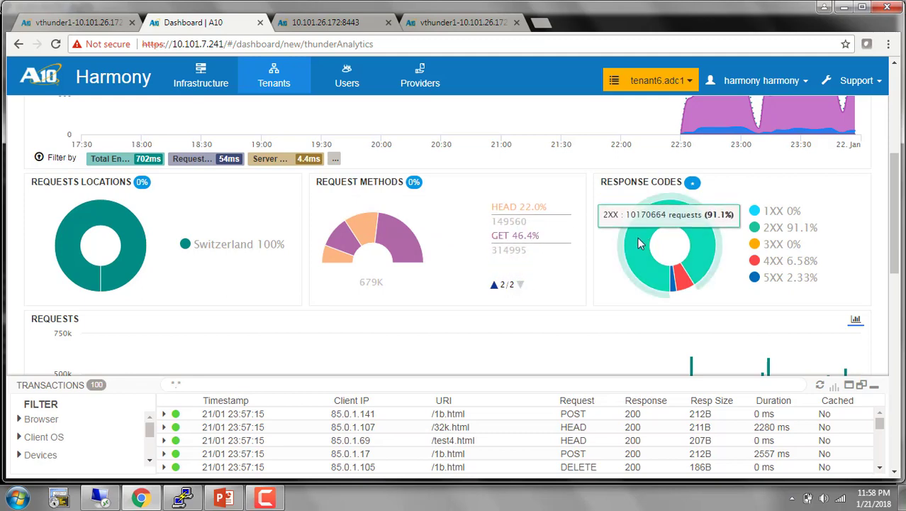
mouse_move(682, 273)
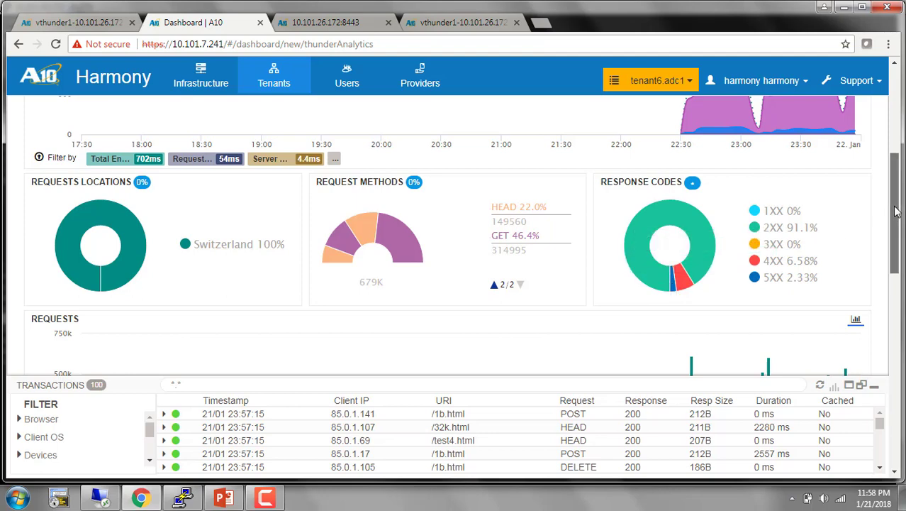
Minimize the Transactions panel and return to the top of the dashboard
left_click_drag(895, 210, 895, 309)
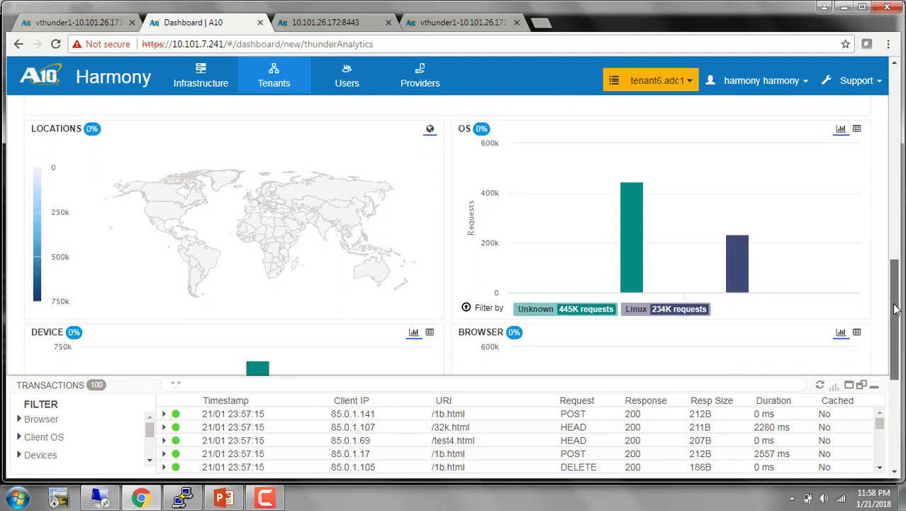
left_click(875, 385)
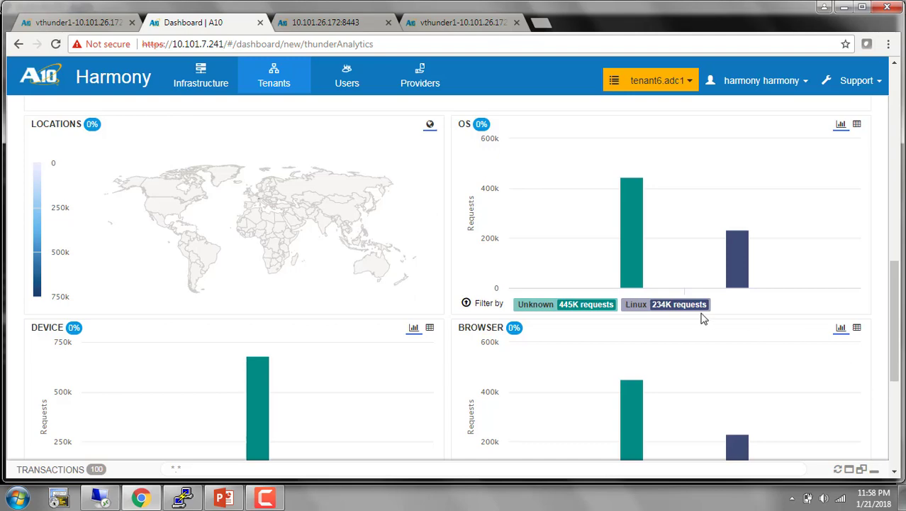
left_click_drag(894, 301, 897, 357)
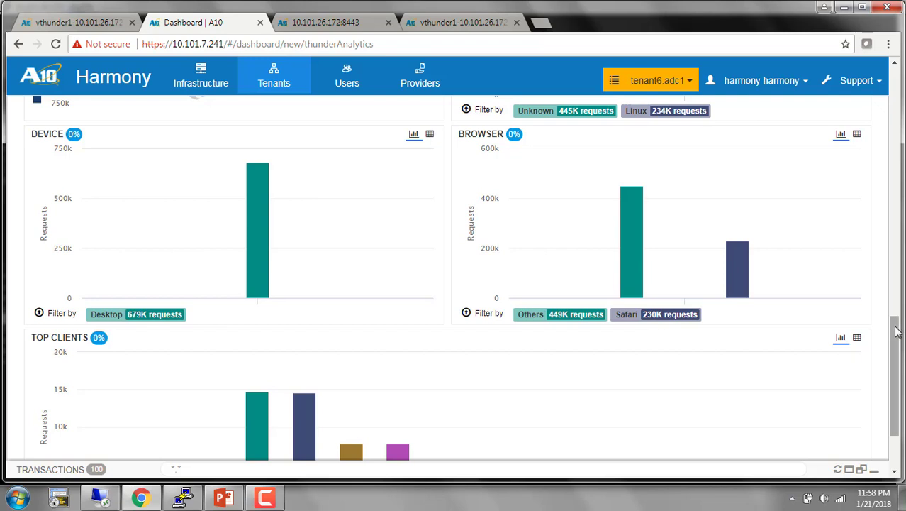
left_click_drag(897, 331, 902, 383)
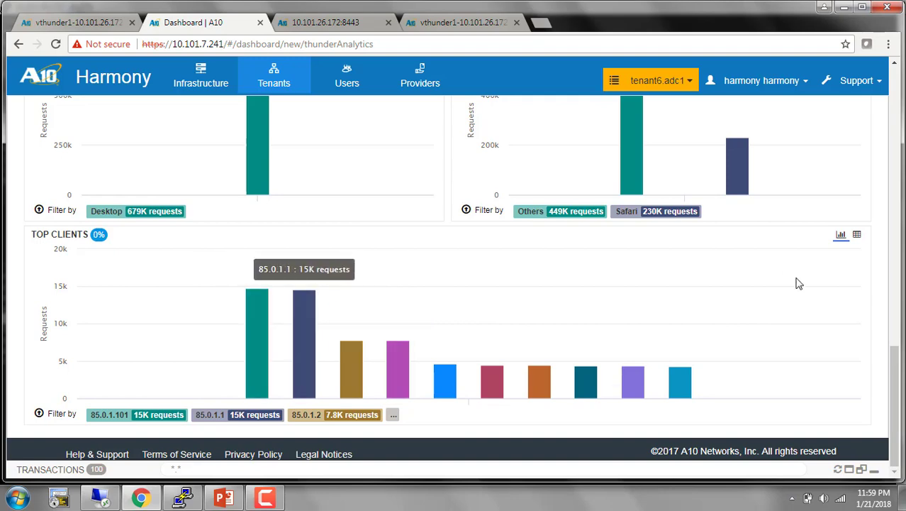
scroll(896, 318, "up", 10)
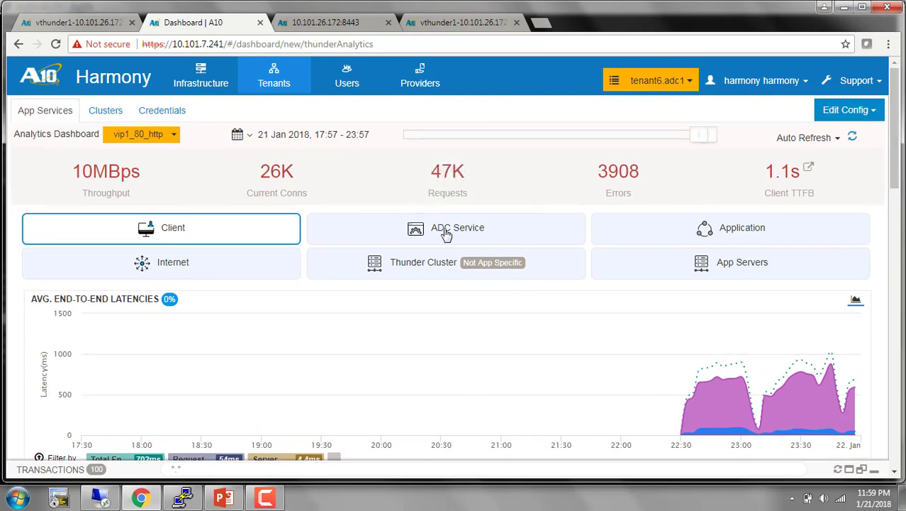
Show ADC Service analytics and review cache, load distribution, throughput and error traffic panels
left_click(447, 234)
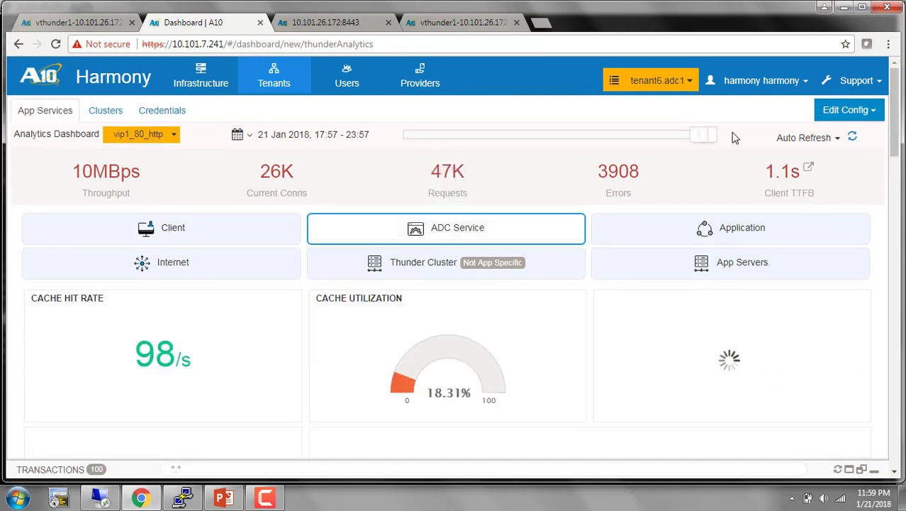
scroll(897, 131, "down", 2)
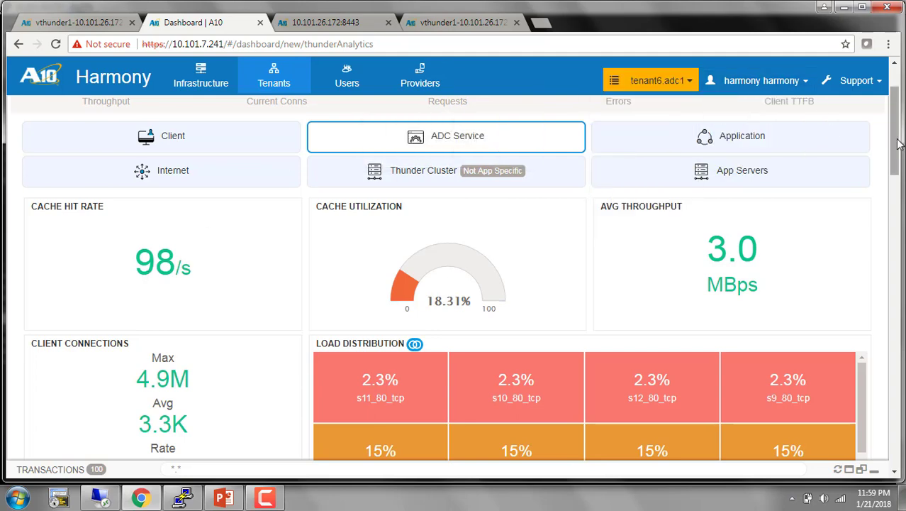
scroll(897, 144, "down", 3)
scroll(858, 249, "down", 1)
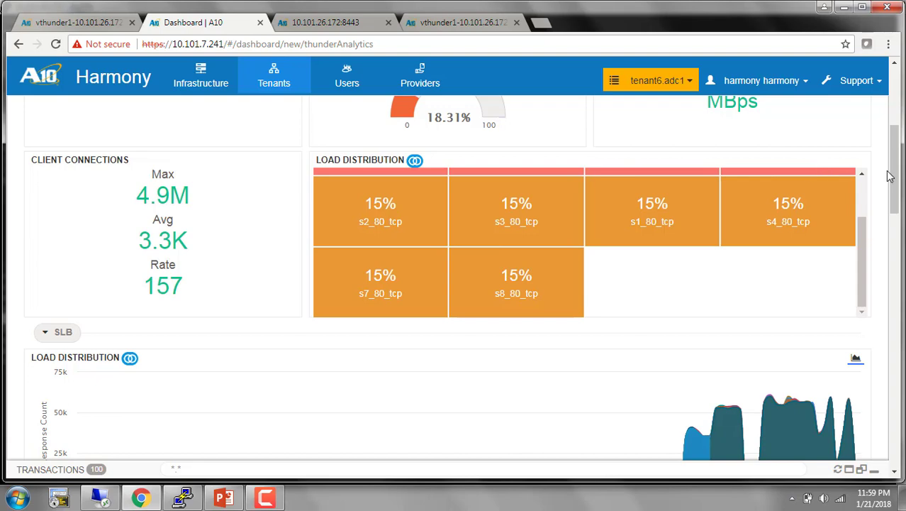
left_click_drag(899, 167, 898, 242)
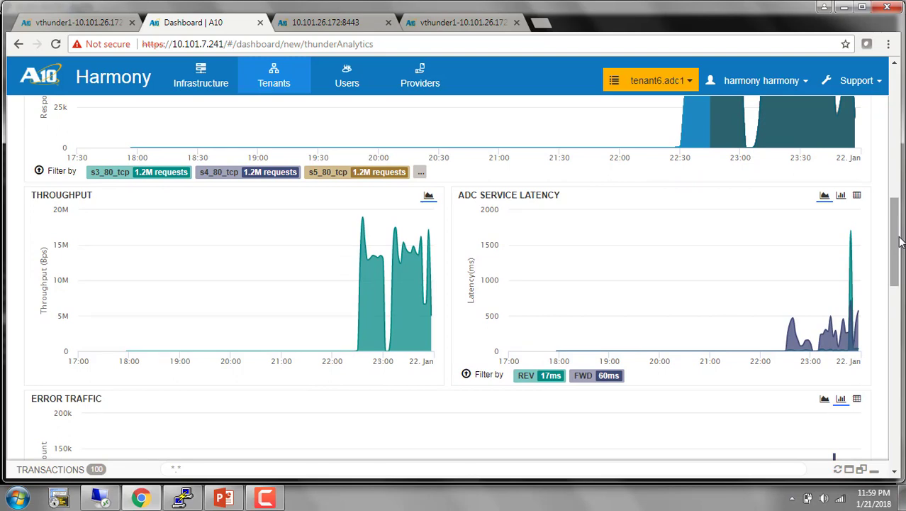
left_click_drag(899, 242, 894, 282)
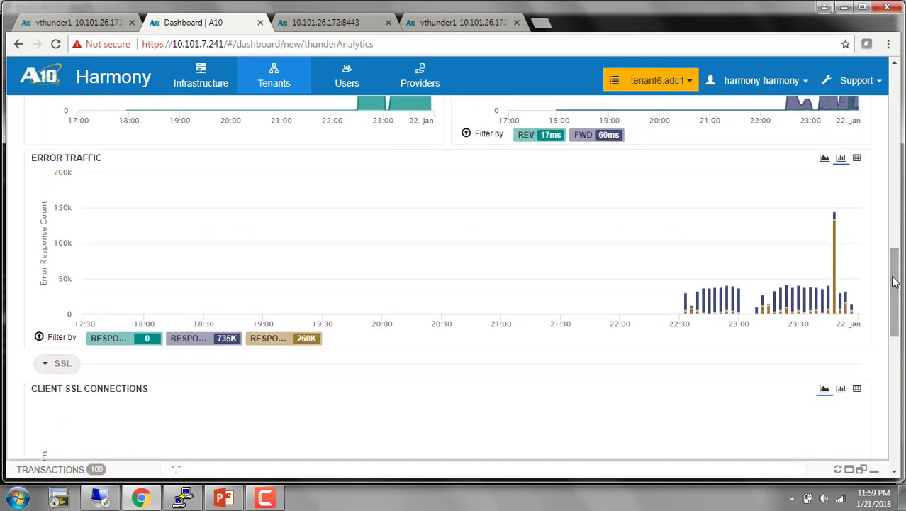
mouse_move(809, 288)
left_click_drag(895, 261, 896, 106)
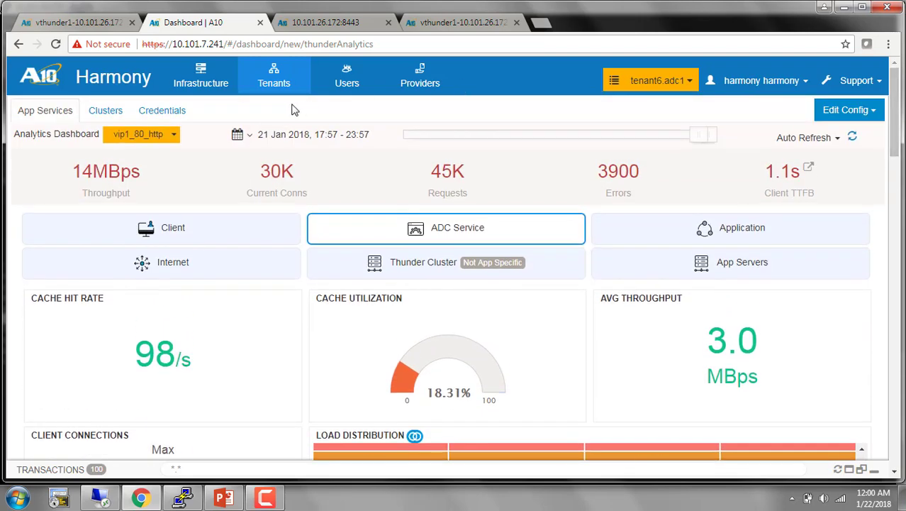
Check the available time ranges, then view Application analytics' URL and Domains request counts
left_click(240, 138)
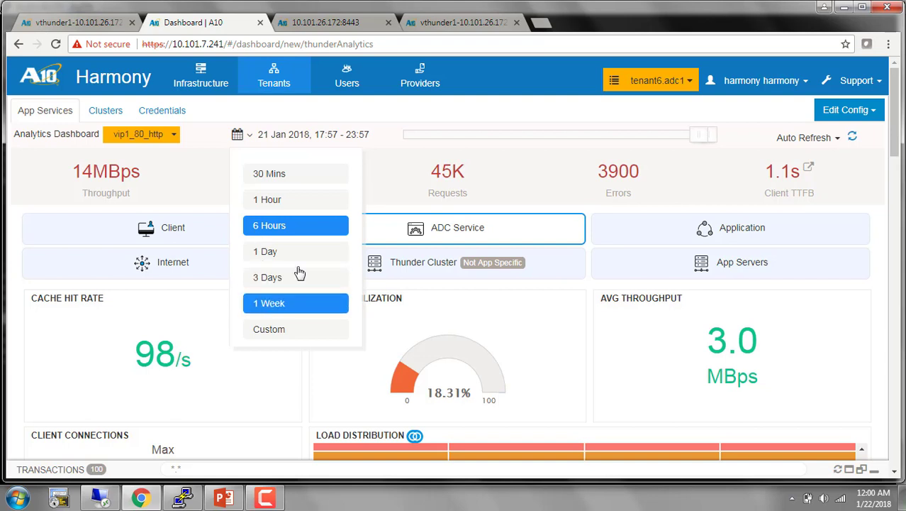
left_click(725, 242)
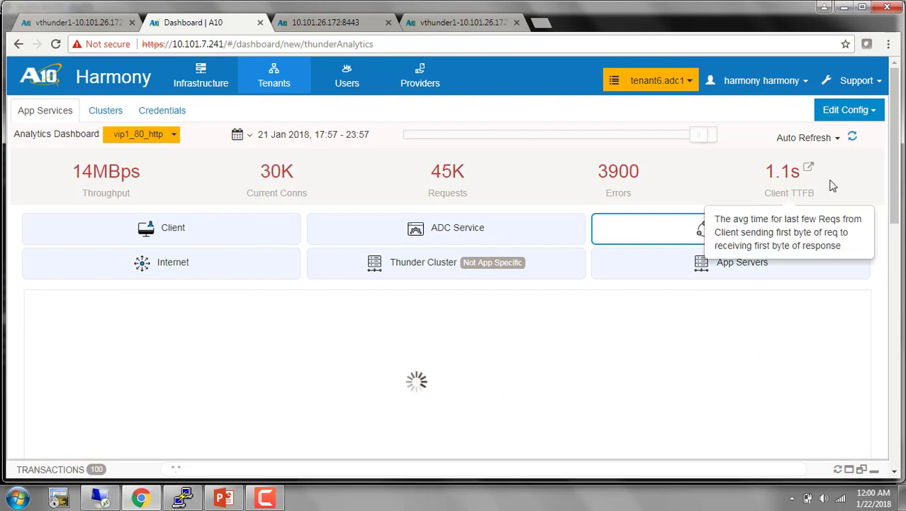
left_click_drag(896, 133, 897, 249)
mouse_move(687, 243)
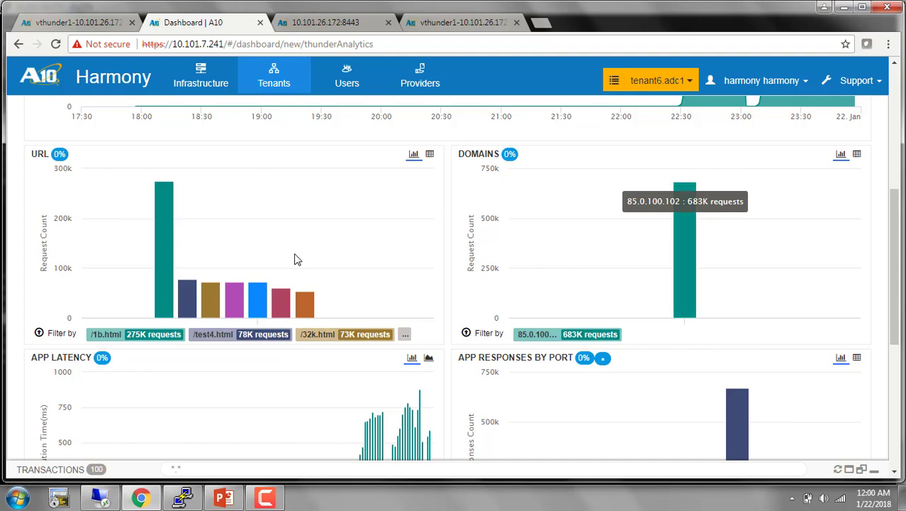
mouse_move(285, 320)
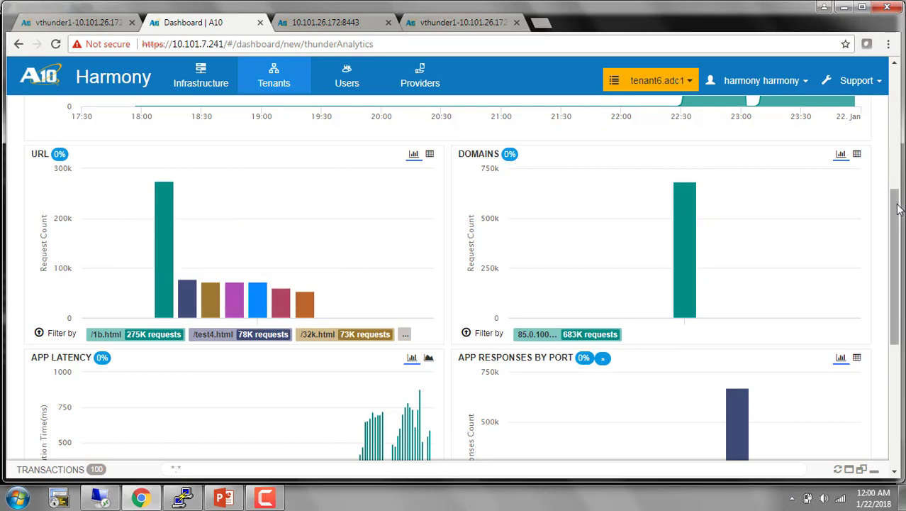
Show Slowest Transactions as a table and drill into the /16k.html transactions log
left_click(895, 237)
left_click_drag(895, 238, 886, 286)
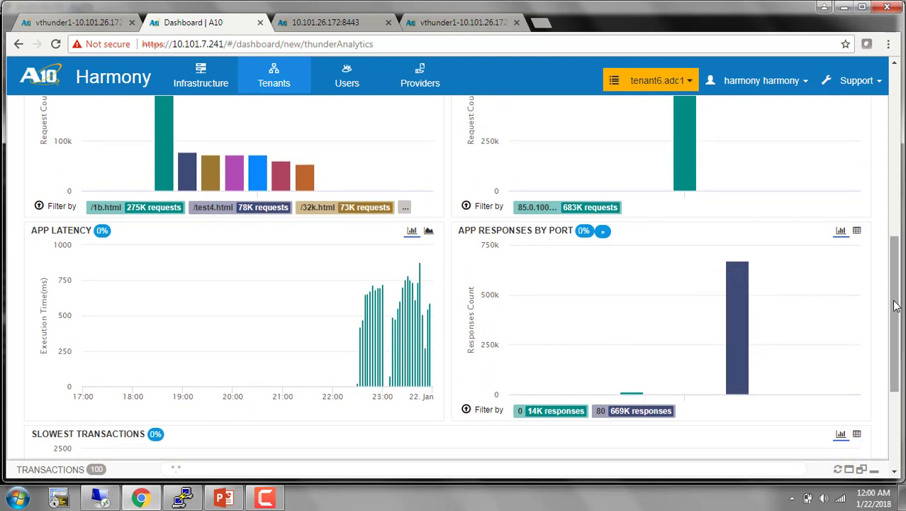
left_click_drag(895, 304, 899, 388)
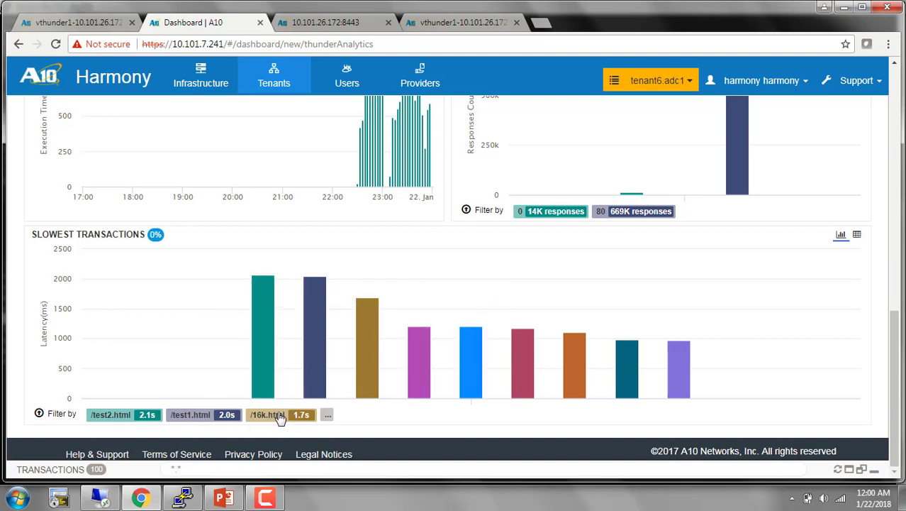
left_click(326, 415)
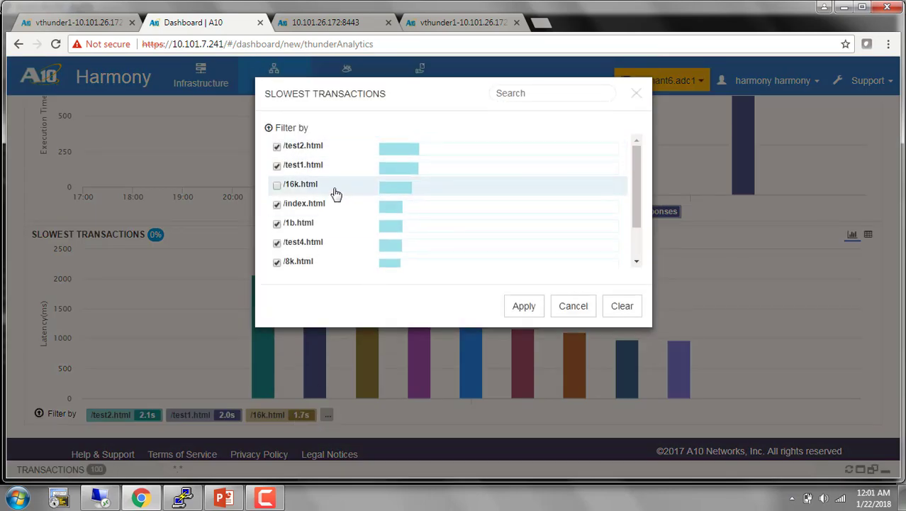
left_click(277, 185)
left_click(573, 305)
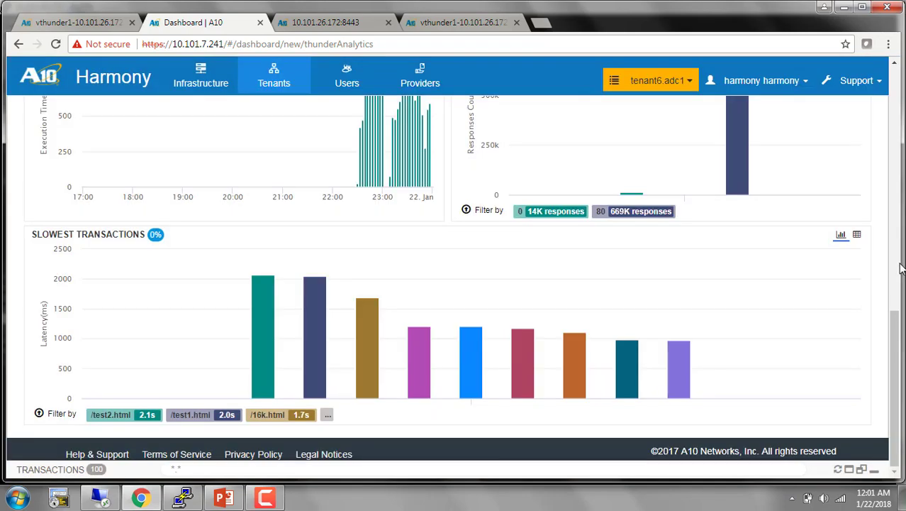
left_click(857, 236)
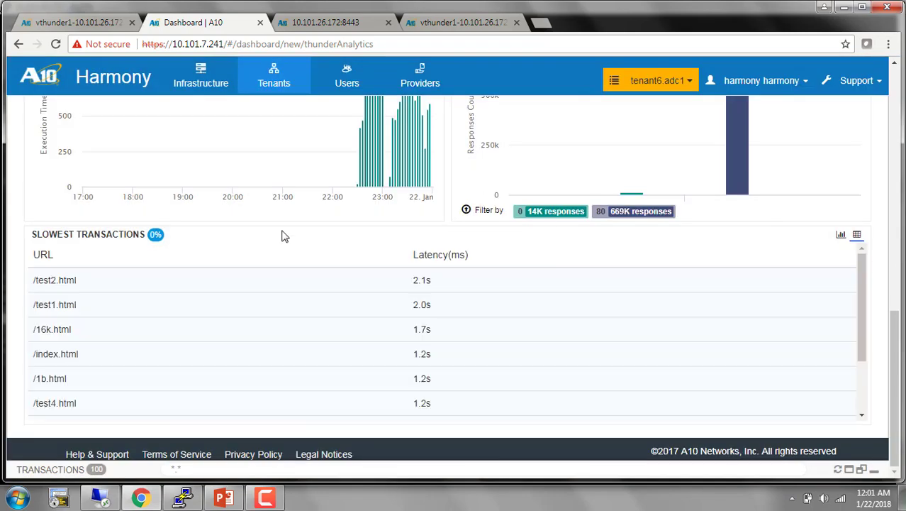
left_click(376, 333)
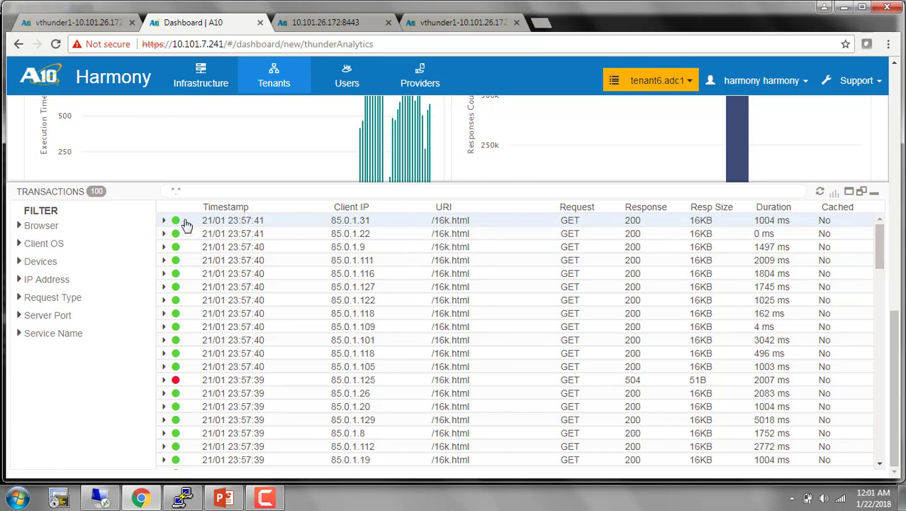
Expand /16k.html transaction details, confirm server IP 86.0.1.3, then minimize the transactions log
left_click(164, 221)
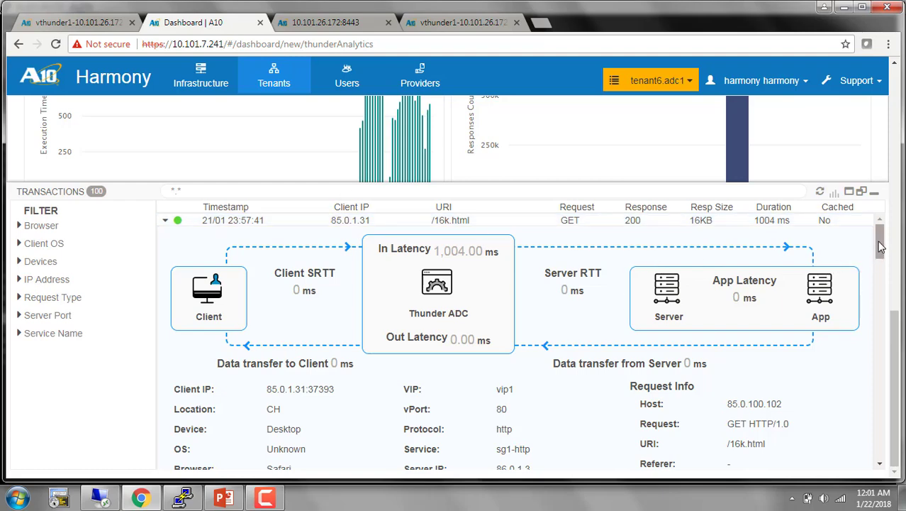
left_click_drag(880, 247, 884, 266)
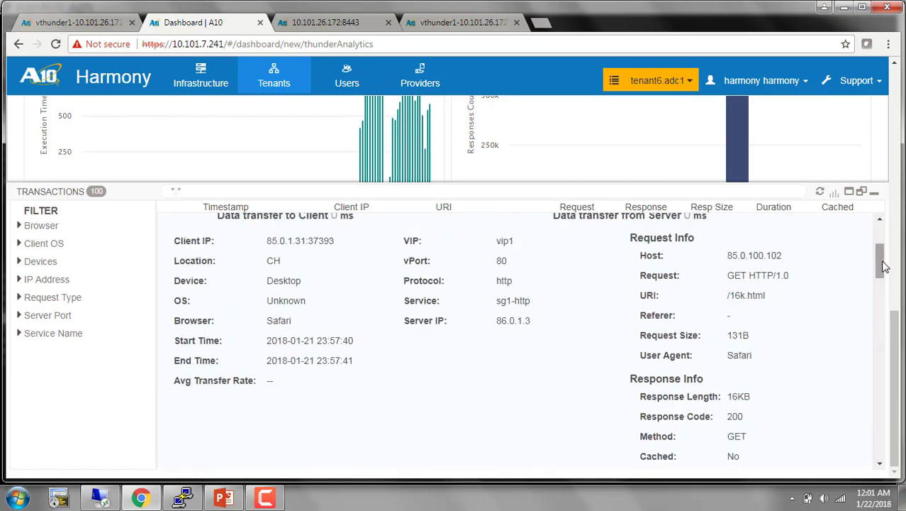
left_click_drag(497, 320, 536, 321)
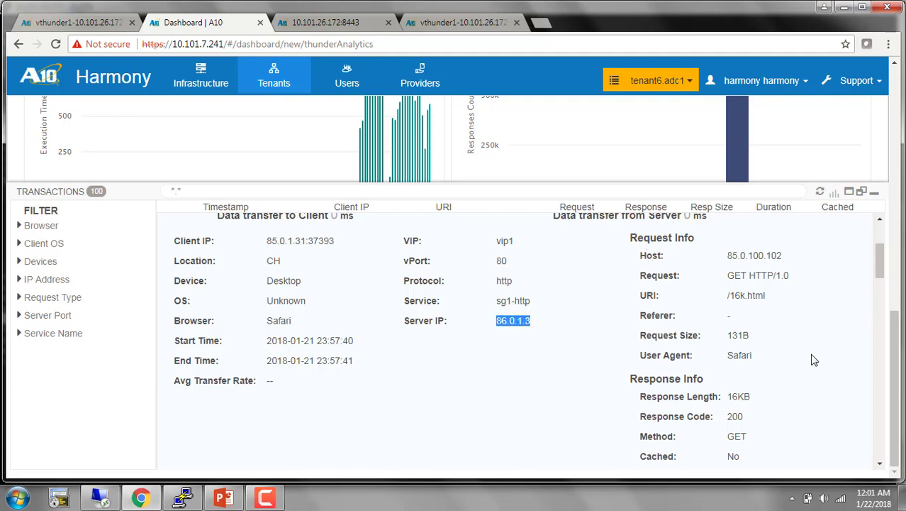
left_click_drag(881, 261, 882, 306)
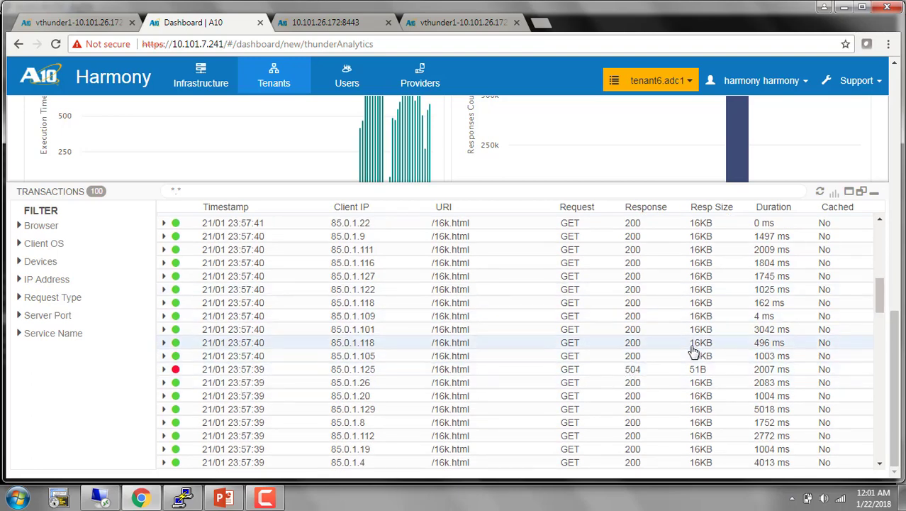
left_click(165, 330)
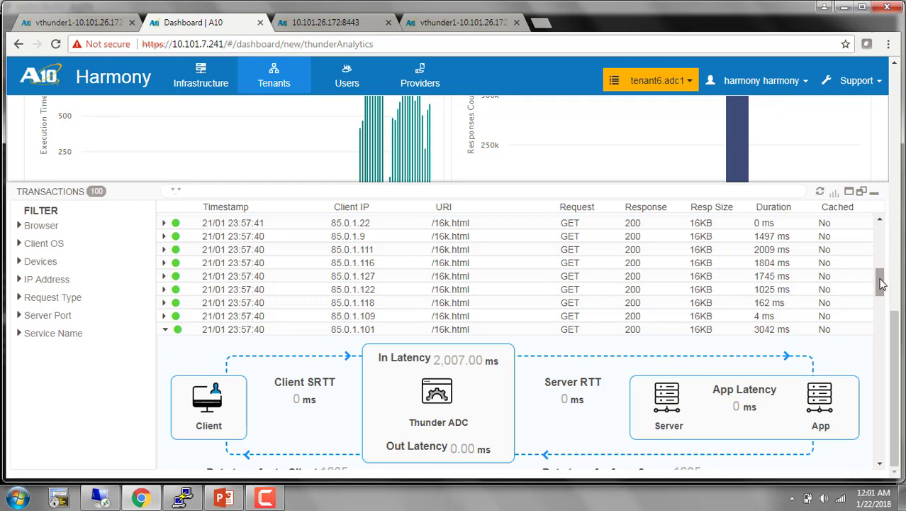
left_click_drag(879, 279, 885, 310)
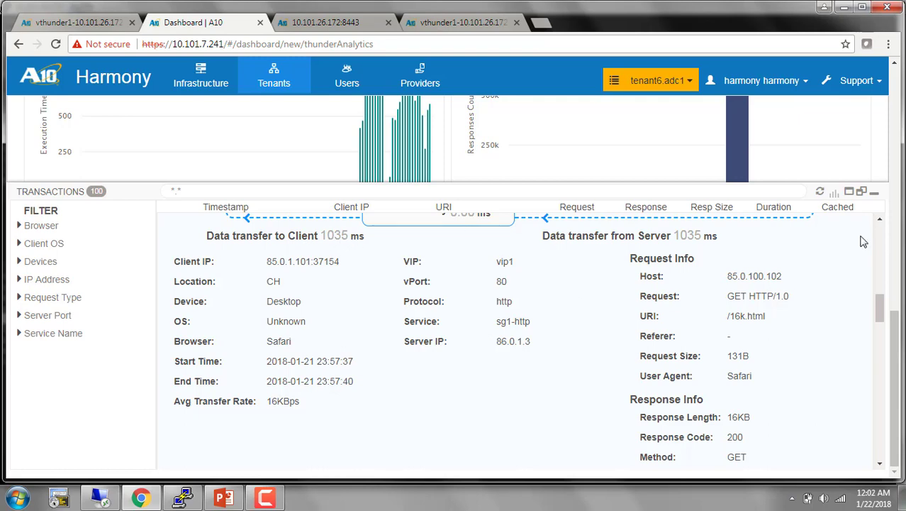
left_click(875, 201)
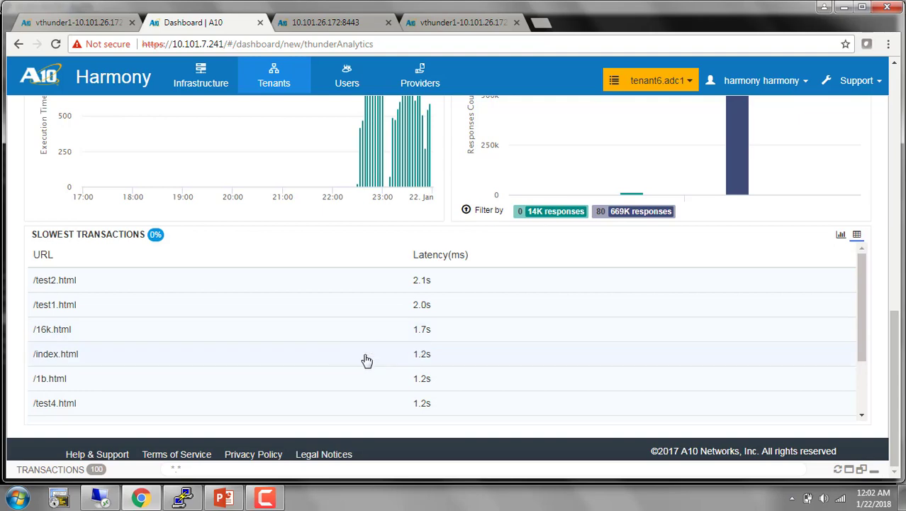
left_click(367, 361)
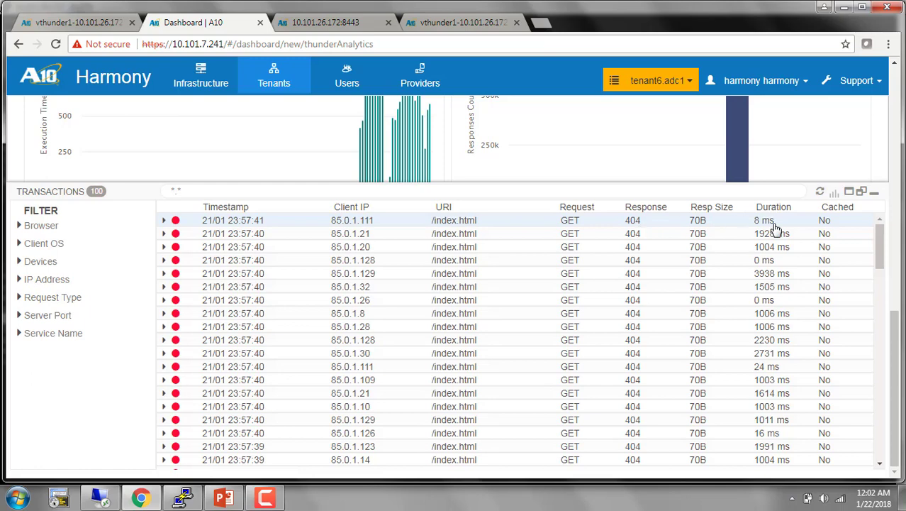
left_click(874, 197)
left_click_drag(896, 335, 890, 196)
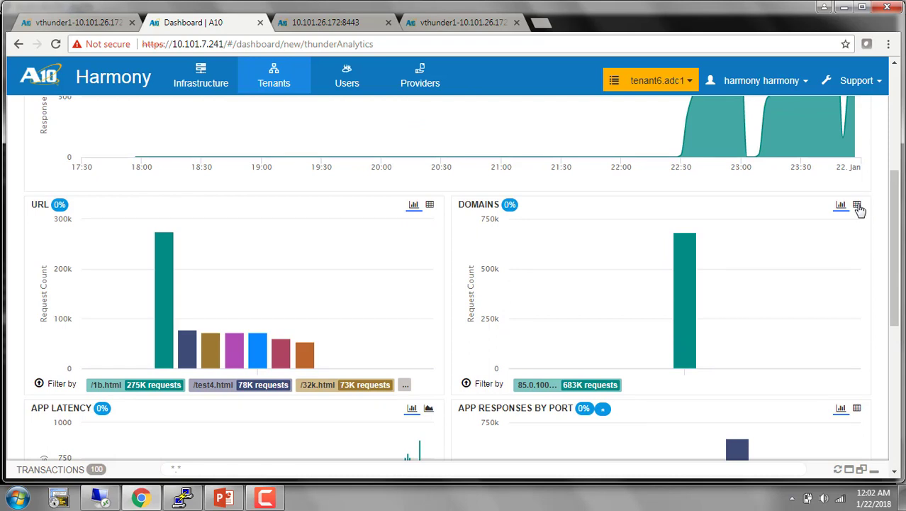
Switch the Domains panel to table view showing 85.0.100.102 with 683K requests
left_click(857, 206)
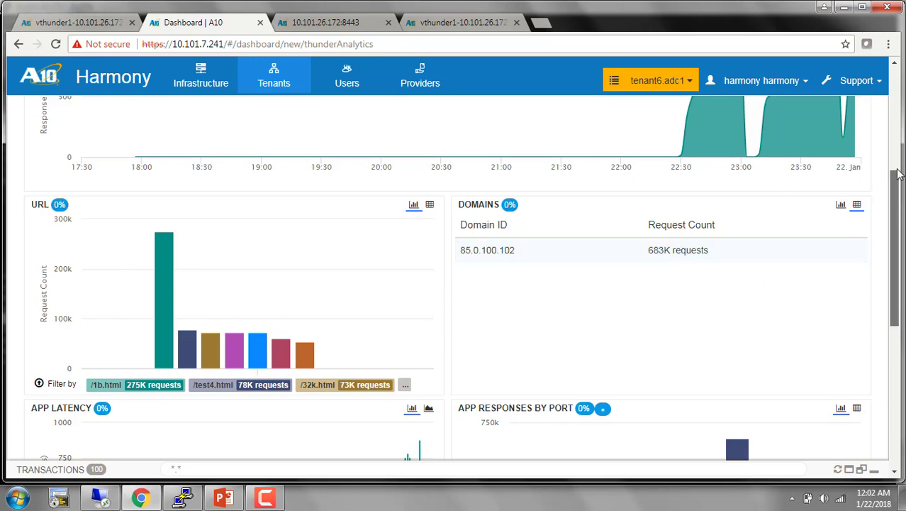
left_click_drag(898, 173, 898, 89)
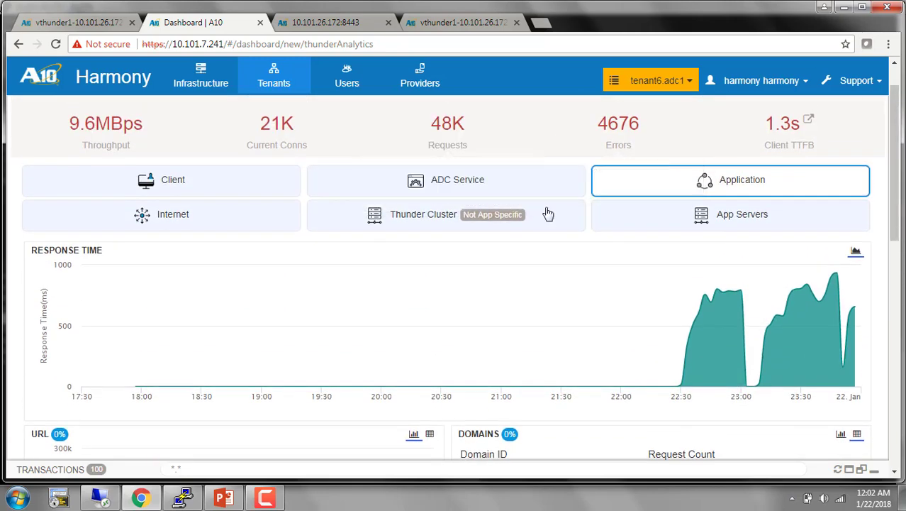
Show App Servers analytics and review servers health, response time and connection charts
left_click(735, 223)
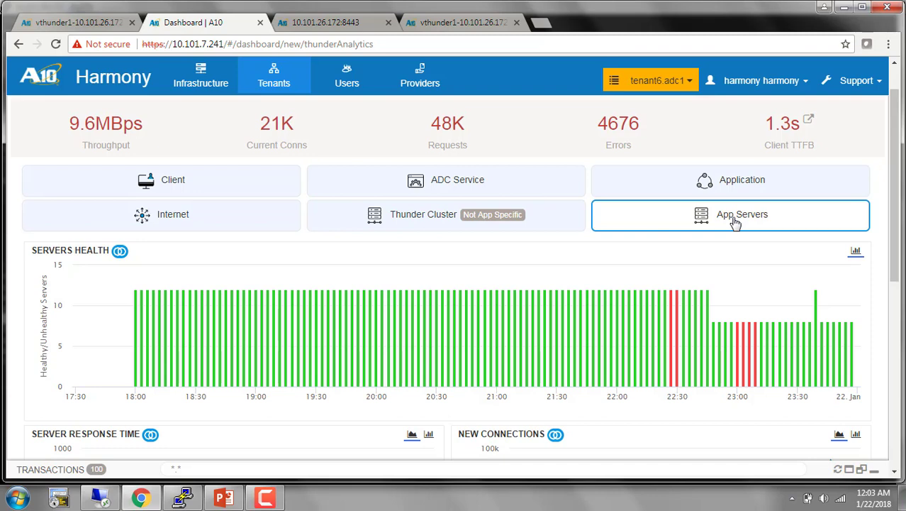
mouse_move(695, 285)
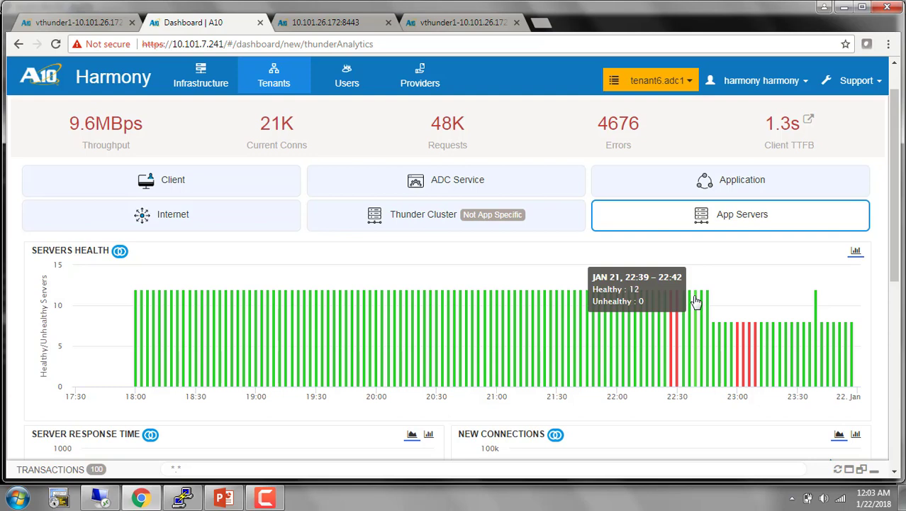
mouse_move(753, 343)
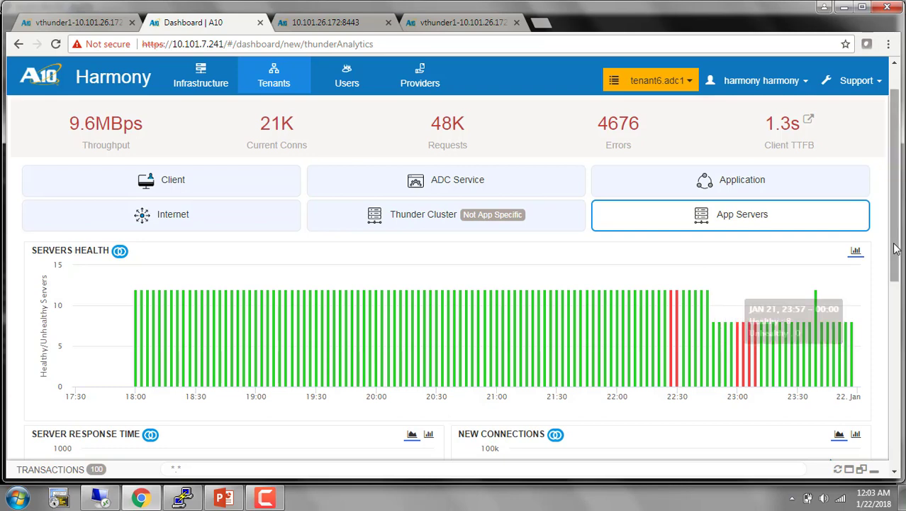
left_click_drag(897, 251, 898, 370)
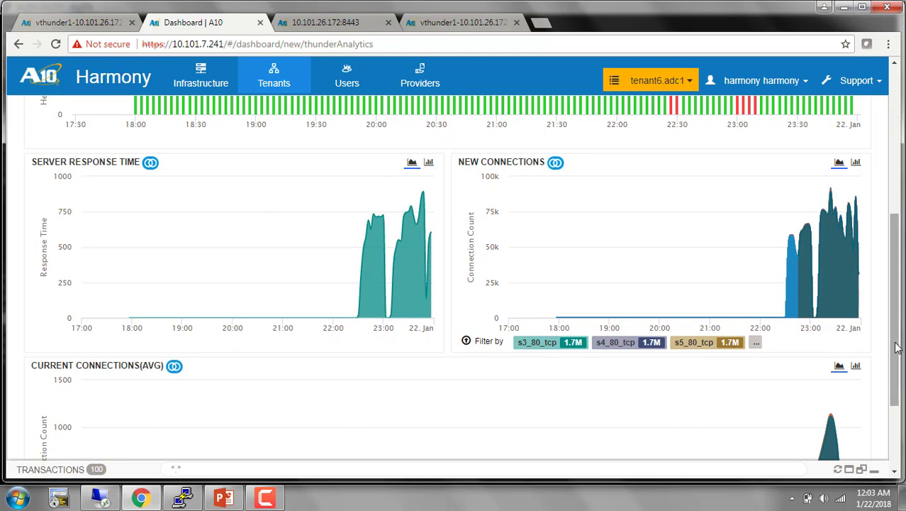
left_click_drag(898, 363, 898, 422)
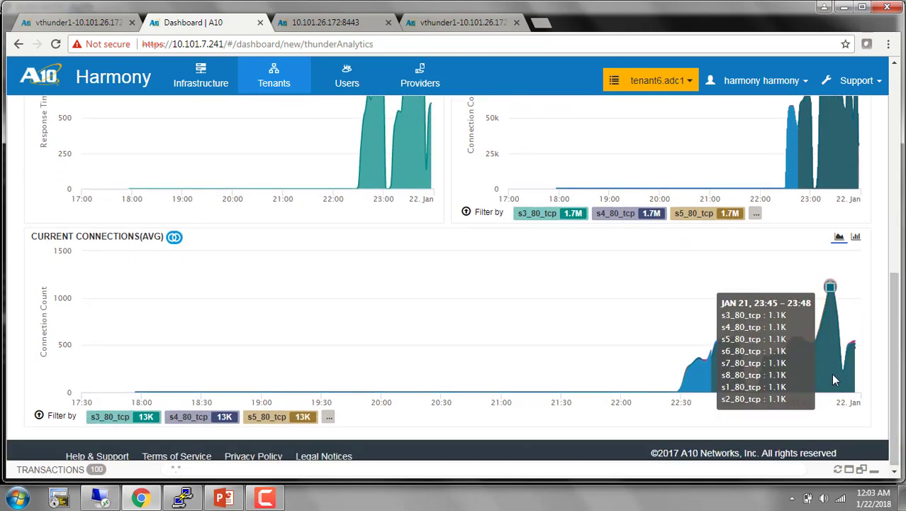
left_click_drag(896, 365, 896, 163)
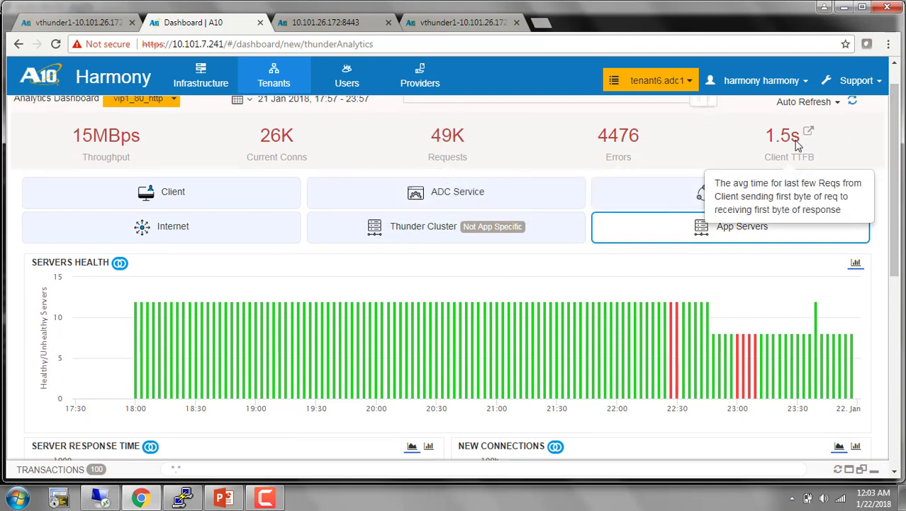
left_click_drag(895, 125, 894, 106)
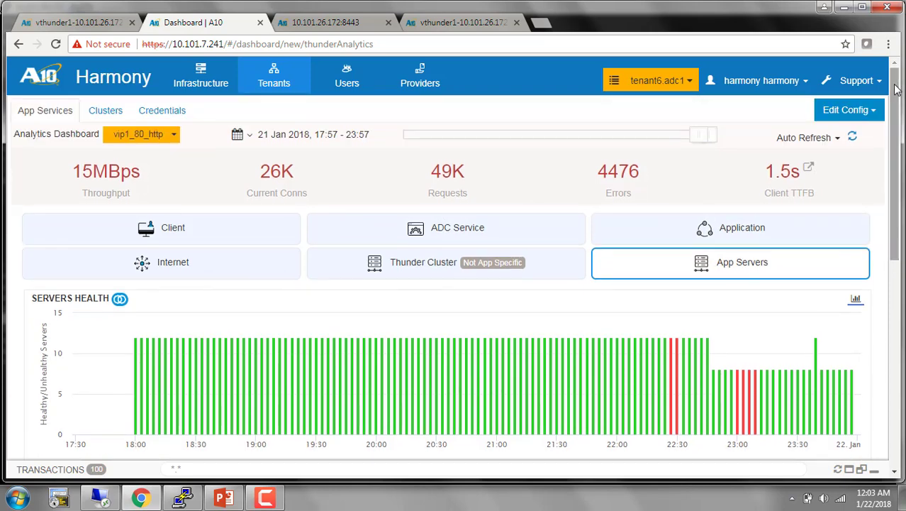
Return to Infrastructure and launch Device Manager in a new tab
left_click(102, 84)
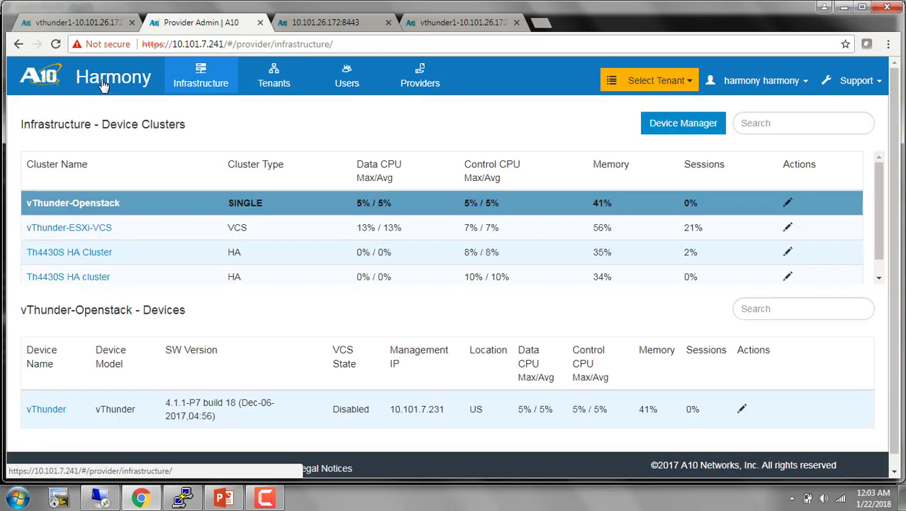
left_click(672, 131)
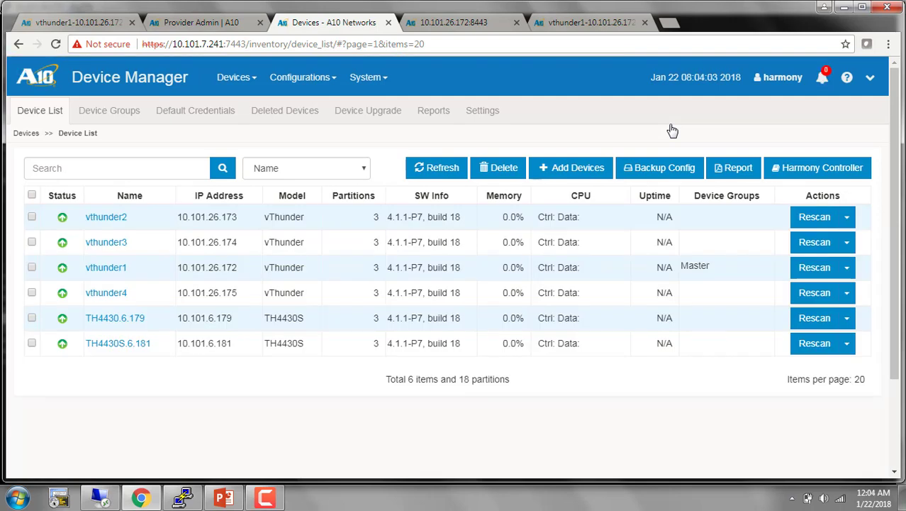
Browse Config Backups, then list the Device Configs CLI configuration files
left_click(320, 80)
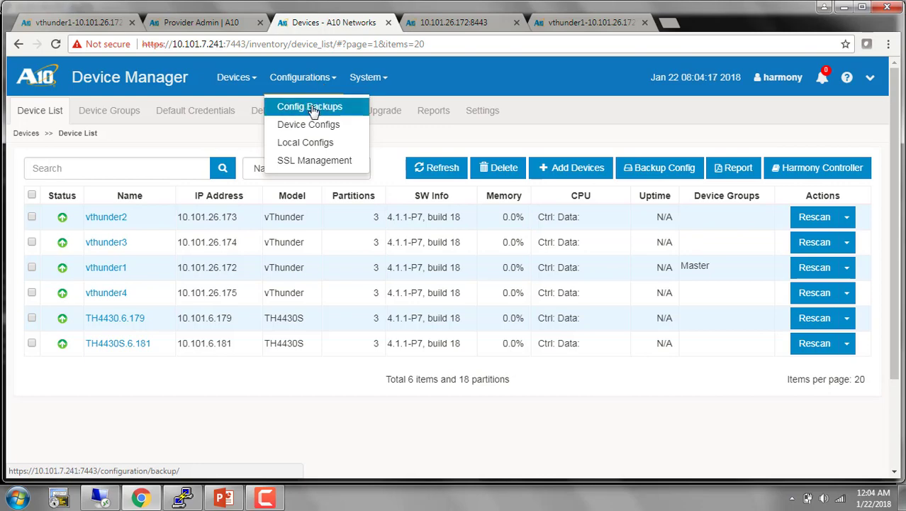
left_click(313, 106)
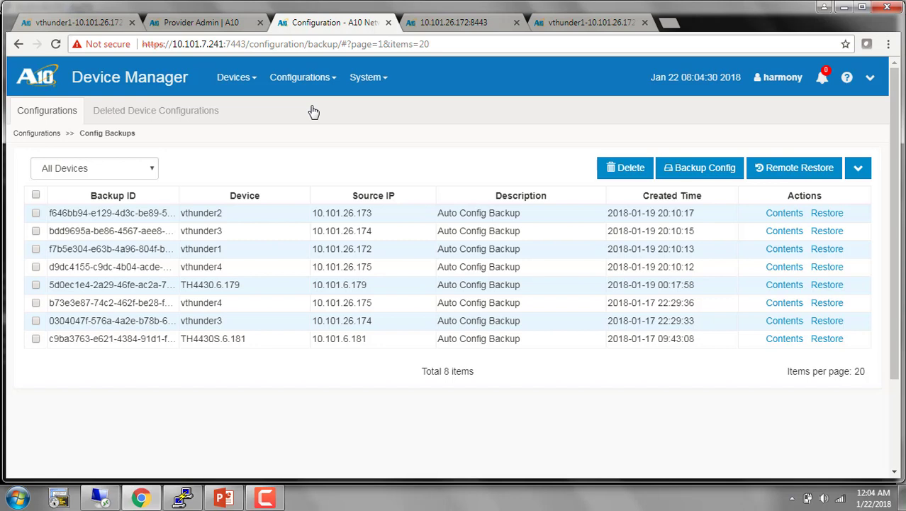
left_click(303, 78)
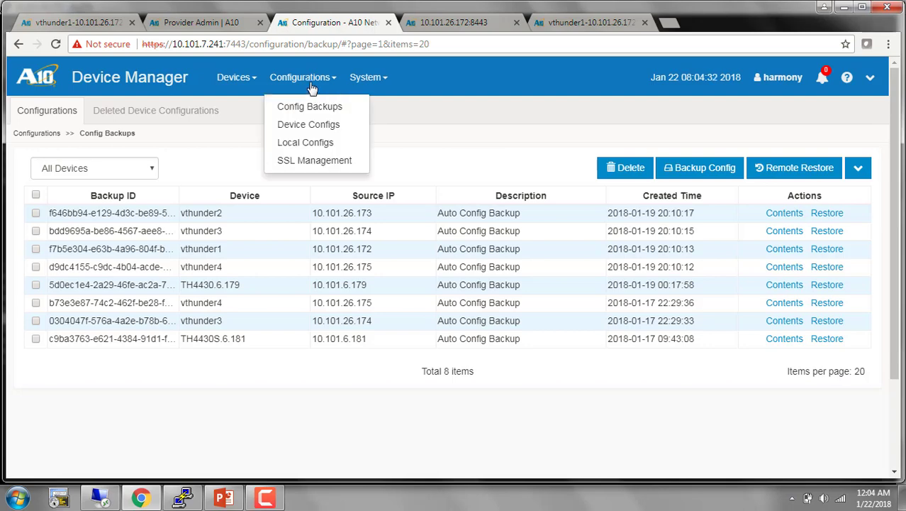
left_click(309, 125)
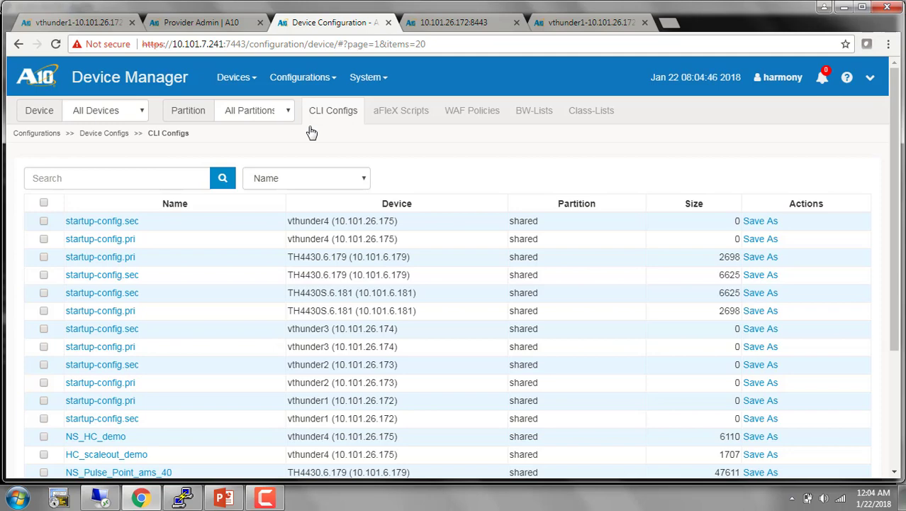
left_click(312, 78)
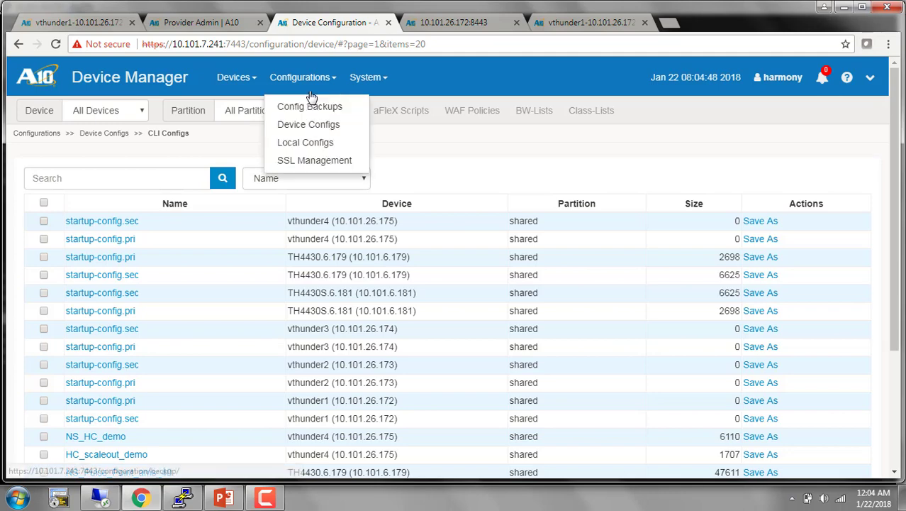
Push the root-ca certificate to device 10.101.26.172, partition adc1
left_click(305, 162)
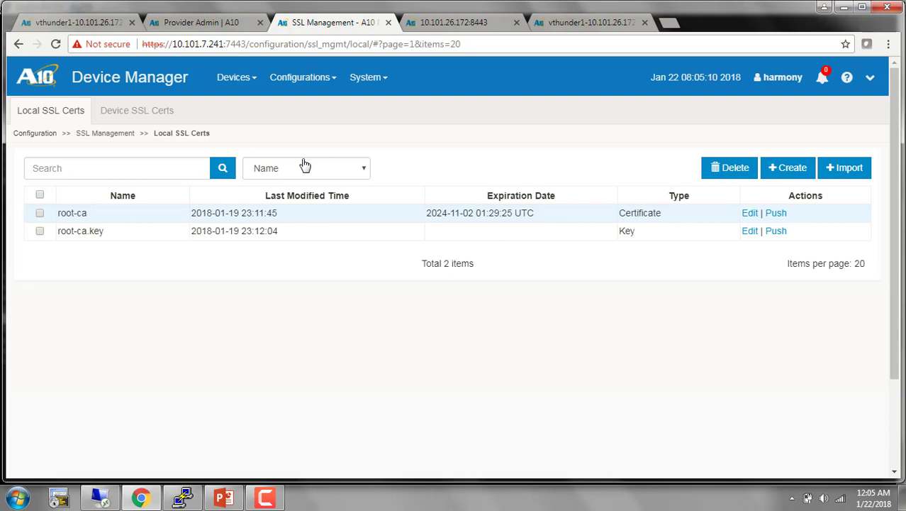
left_click(775, 214)
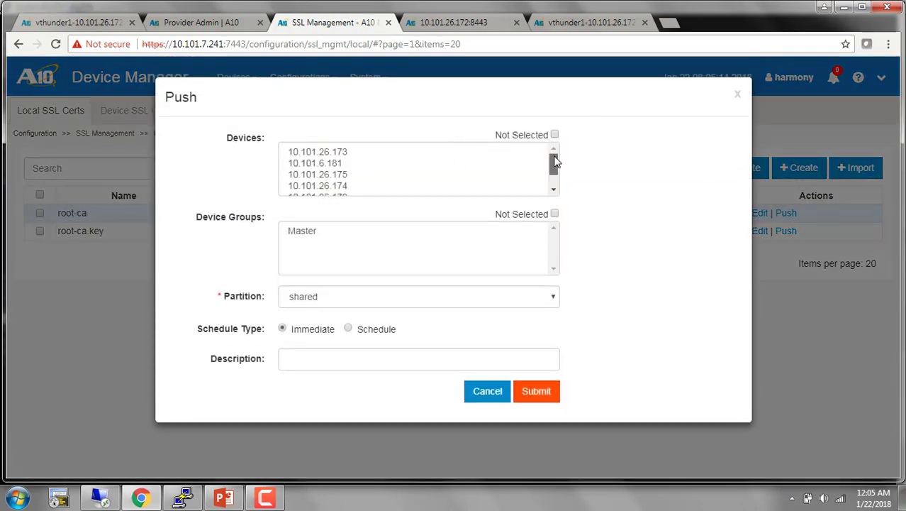
left_click(555, 161)
scroll(555, 177, "down", 1)
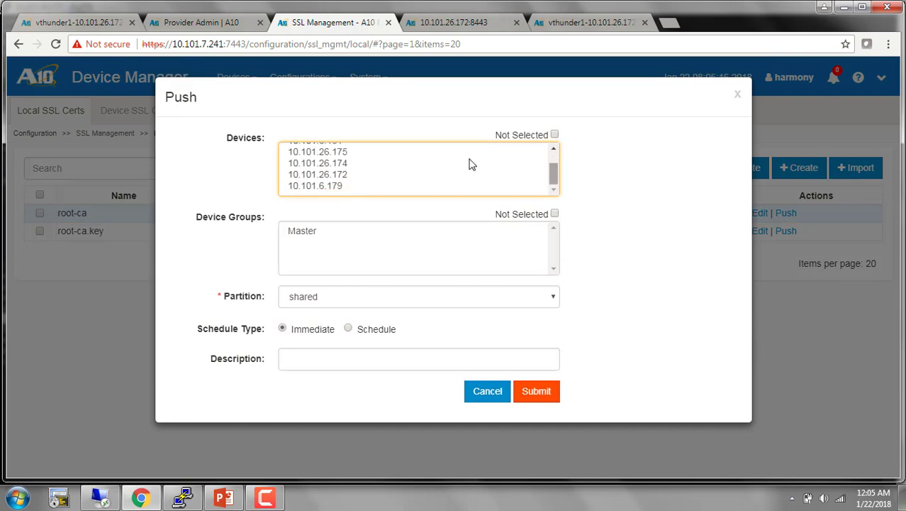
left_click(328, 174)
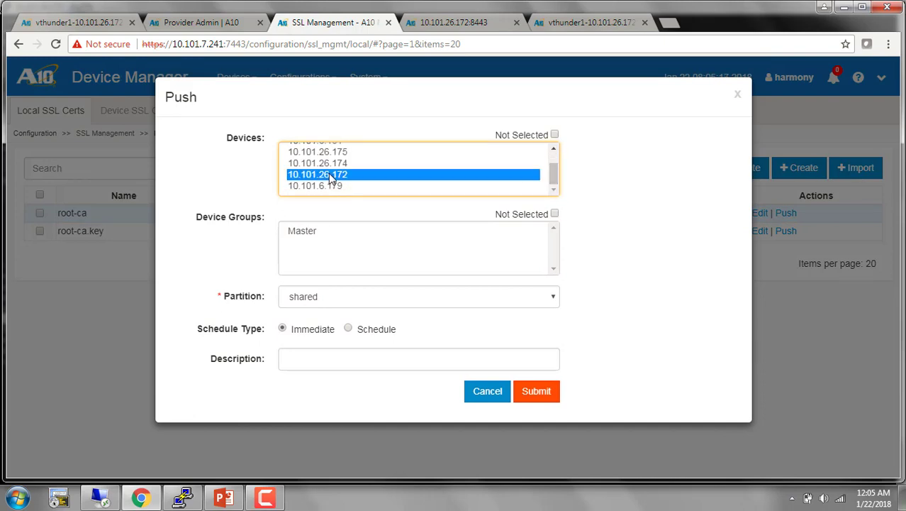
left_click(342, 296)
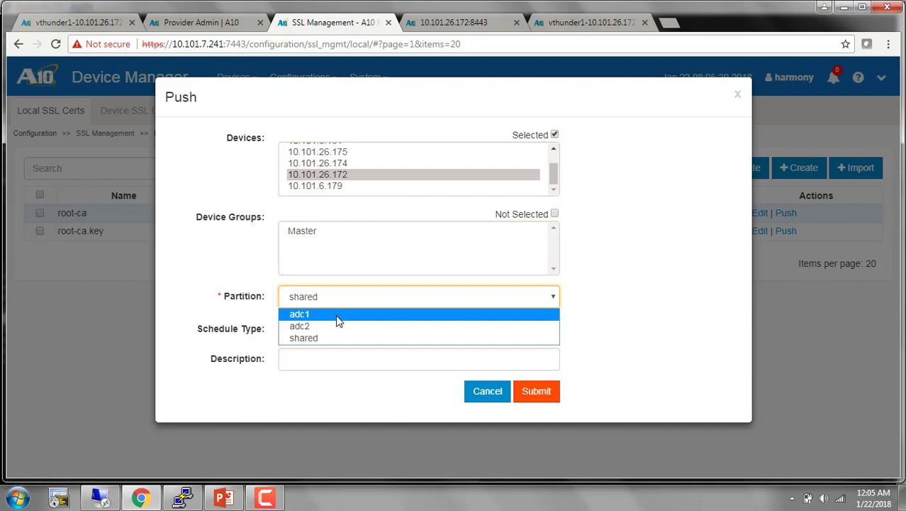
left_click(338, 320)
left_click(542, 392)
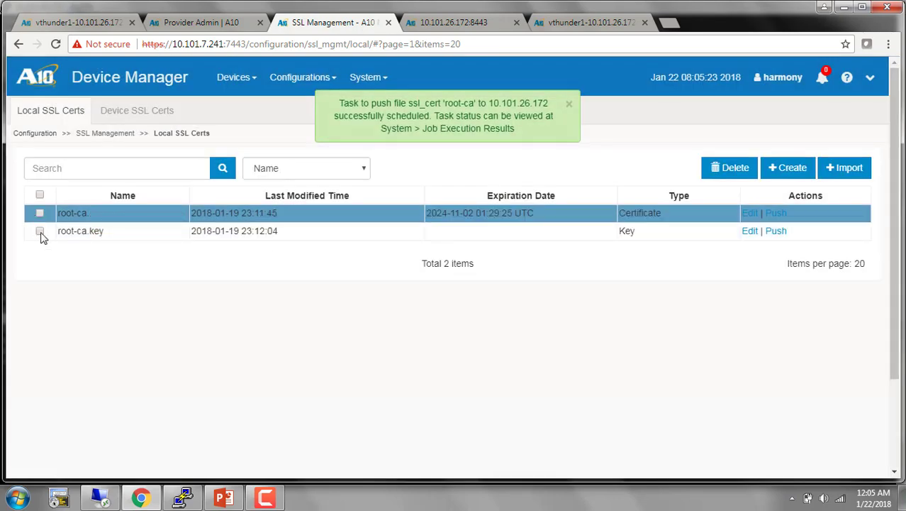
Push the root-ca.key file to device 10.101.26.172, partition adc1
left_click(40, 231)
left_click(778, 232)
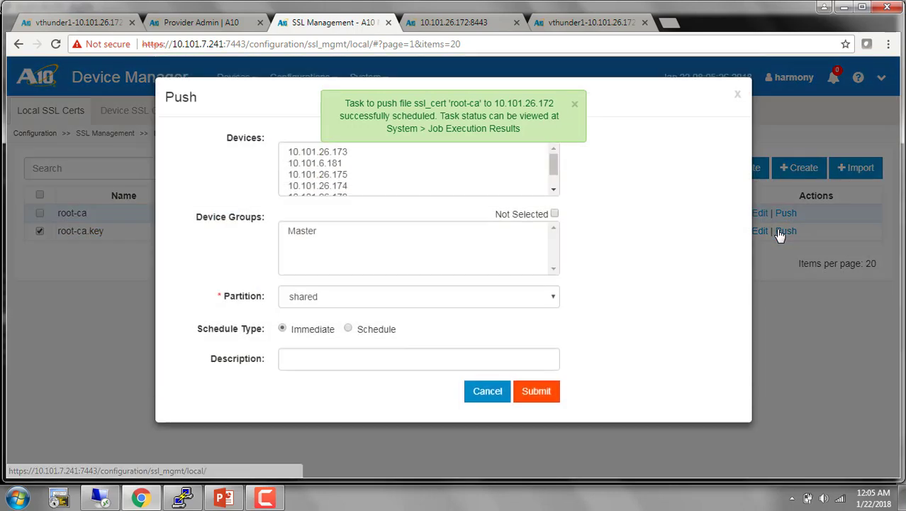
left_click(554, 190)
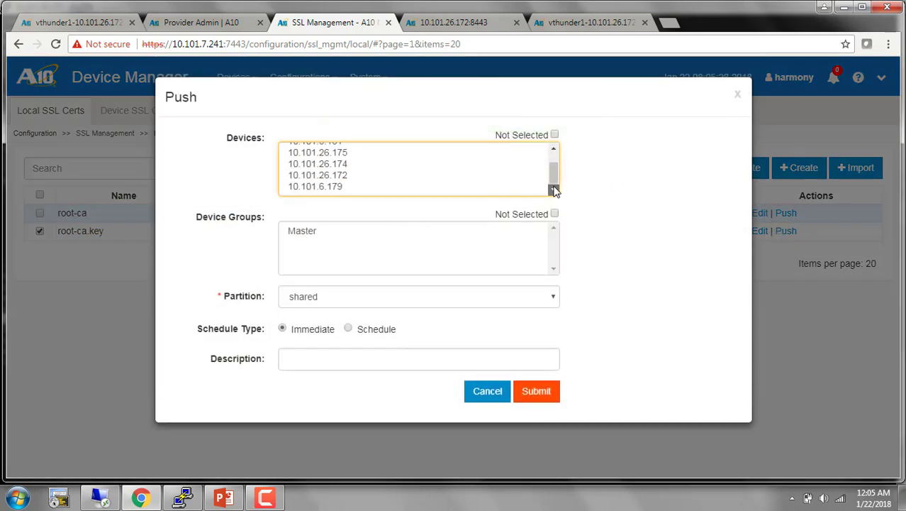
left_click(325, 176)
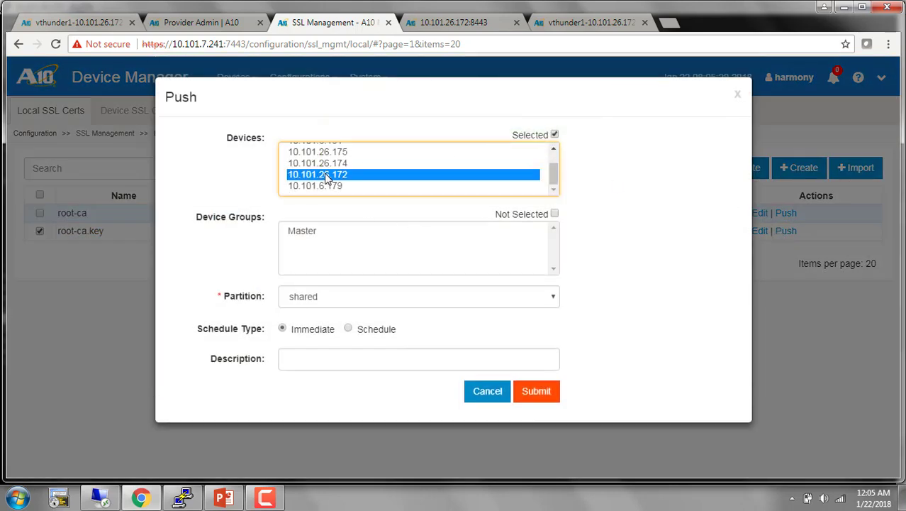
left_click(317, 299)
left_click(328, 315)
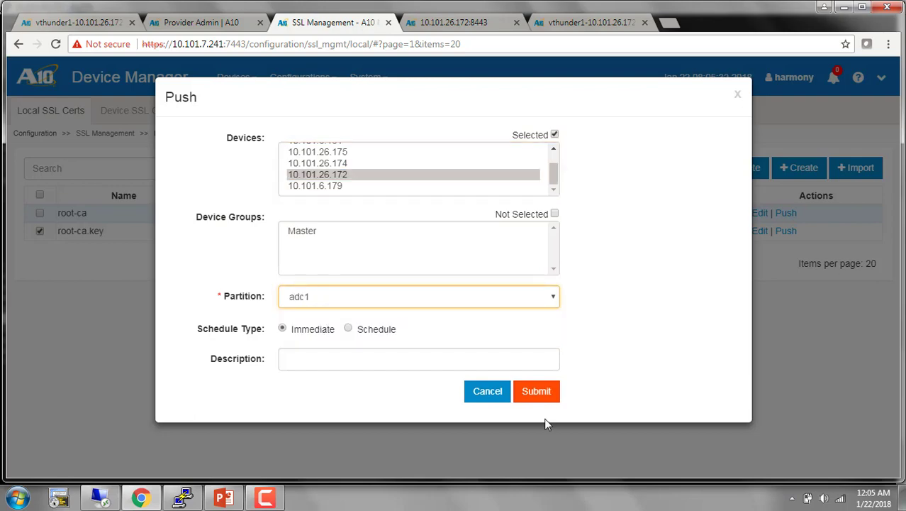
left_click(542, 398)
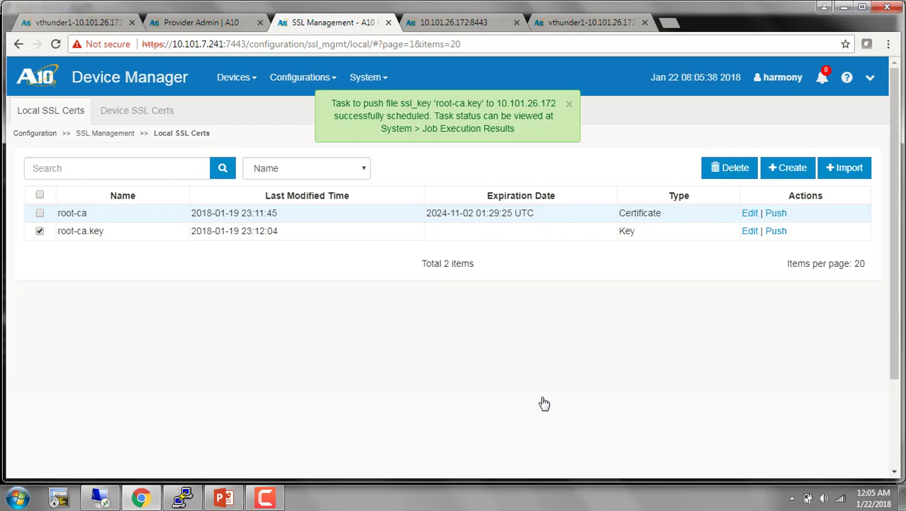
left_click(319, 78)
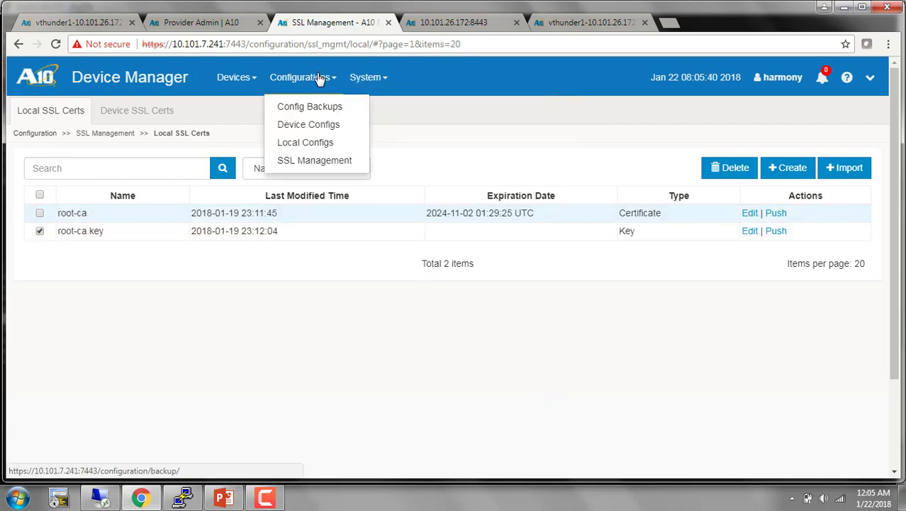
In Local Configs, review the vThunder172_clientssl_template snippet's commands and cancel without changes
left_click(321, 143)
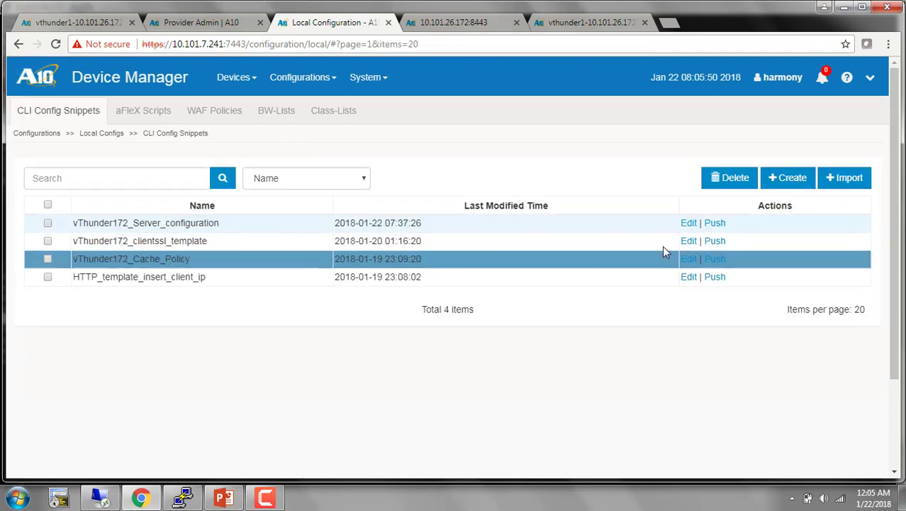
left_click(688, 242)
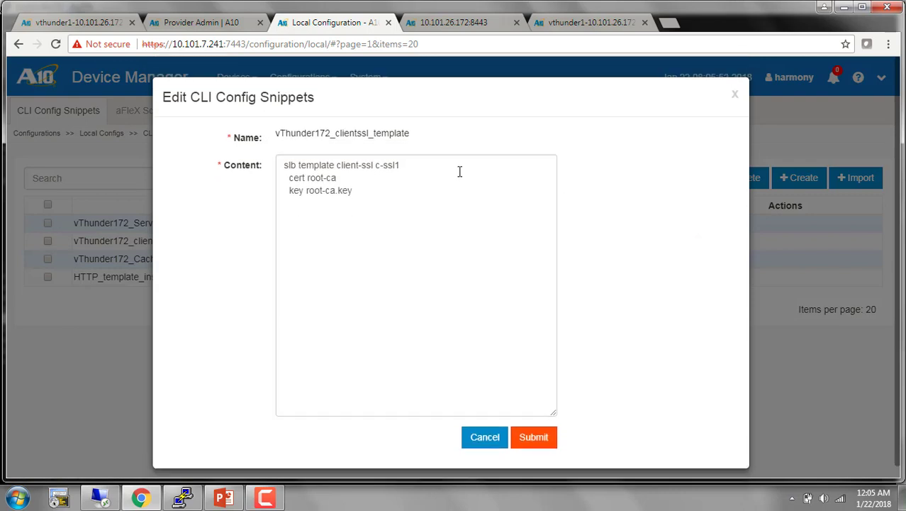
left_click_drag(359, 189, 278, 165)
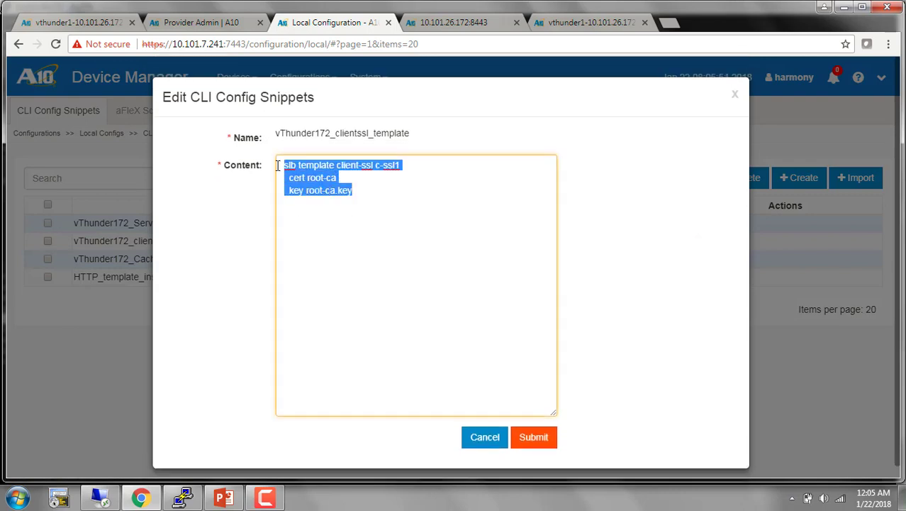
left_click(485, 436)
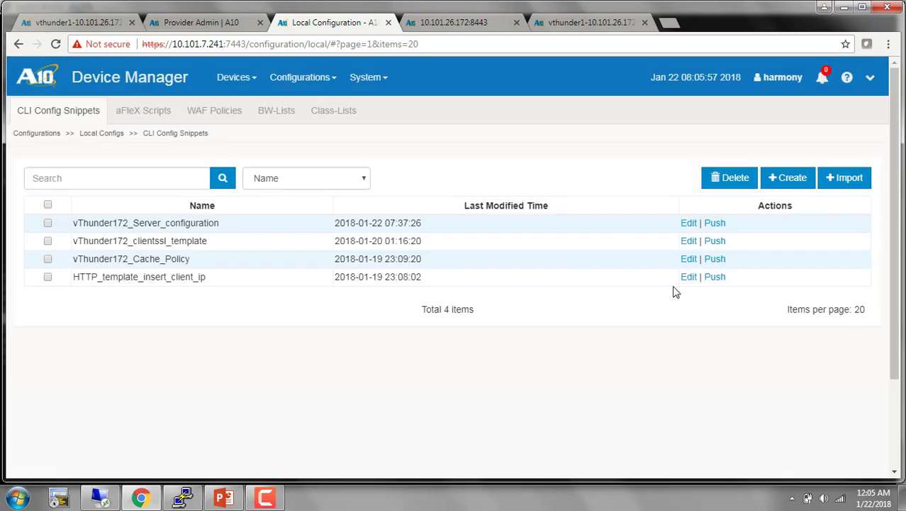
Push the vThunder172_clientssl_template snippet to 10.101.26.172, partition adc1
left_click(720, 242)
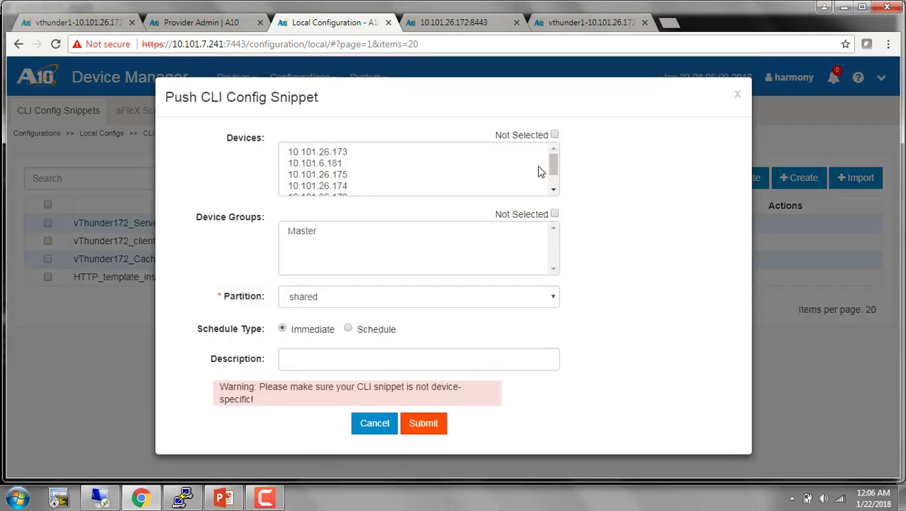
left_click_drag(554, 171, 555, 185)
left_click(326, 168)
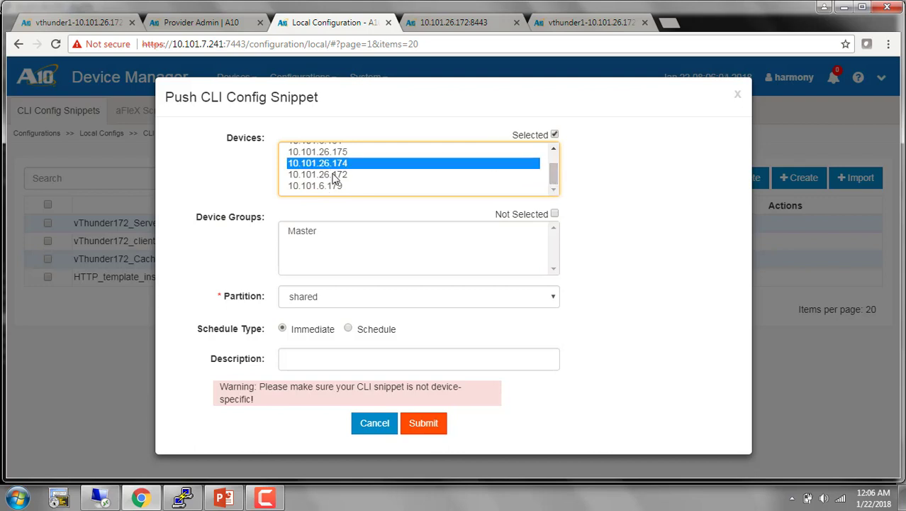
left_click(336, 176)
left_click(350, 297)
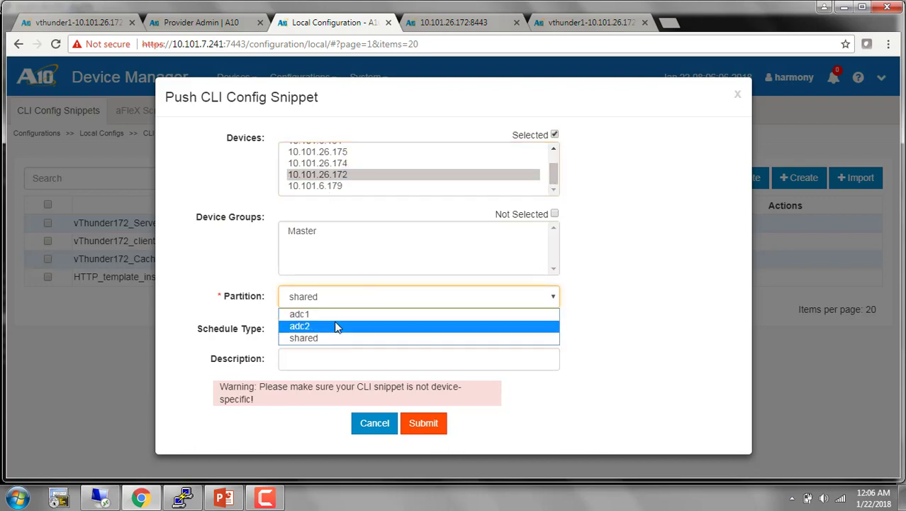
left_click(334, 316)
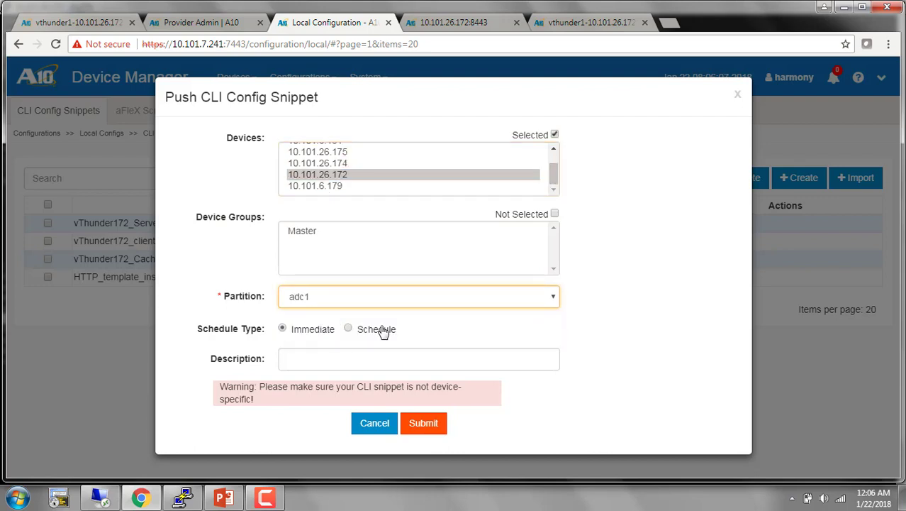
left_click(424, 424)
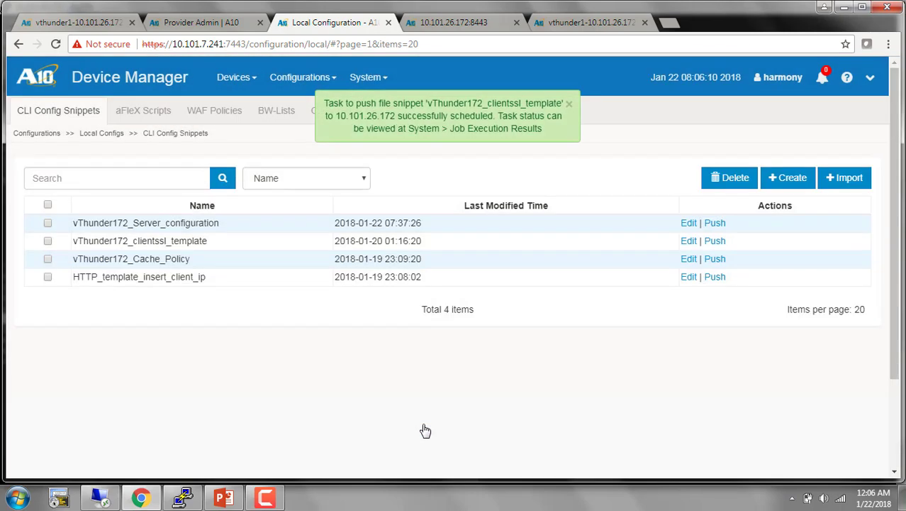
On the vThunder GUI, check root-ca and root-ca.key under ADC > SSL Management
left_click(466, 25)
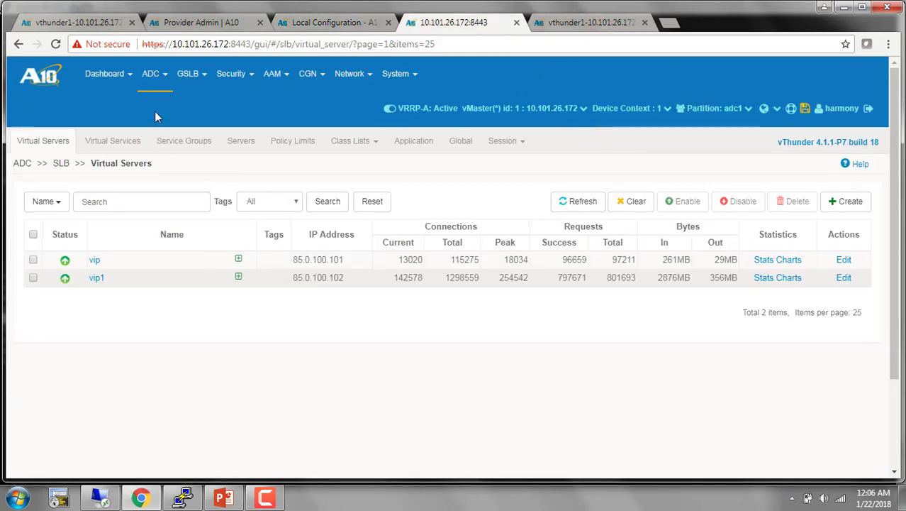
mouse_move(159, 88)
left_click(174, 153)
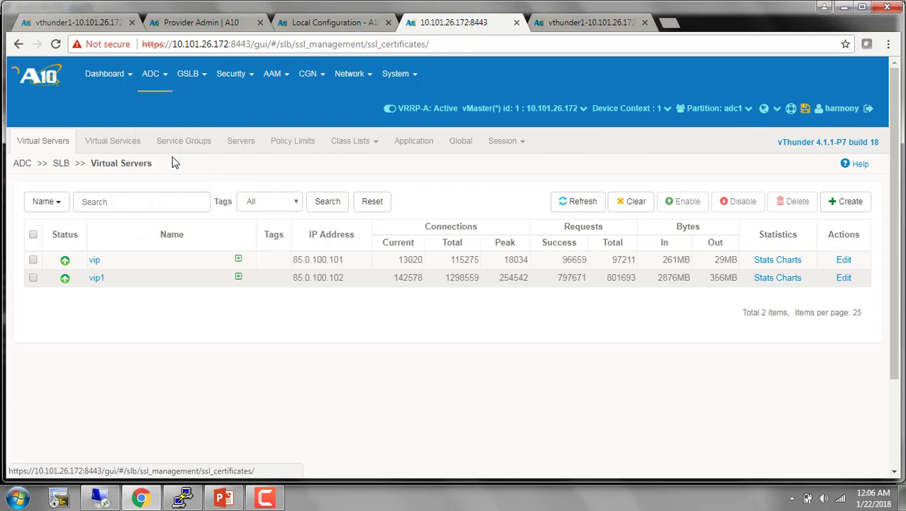
left_click(54, 277)
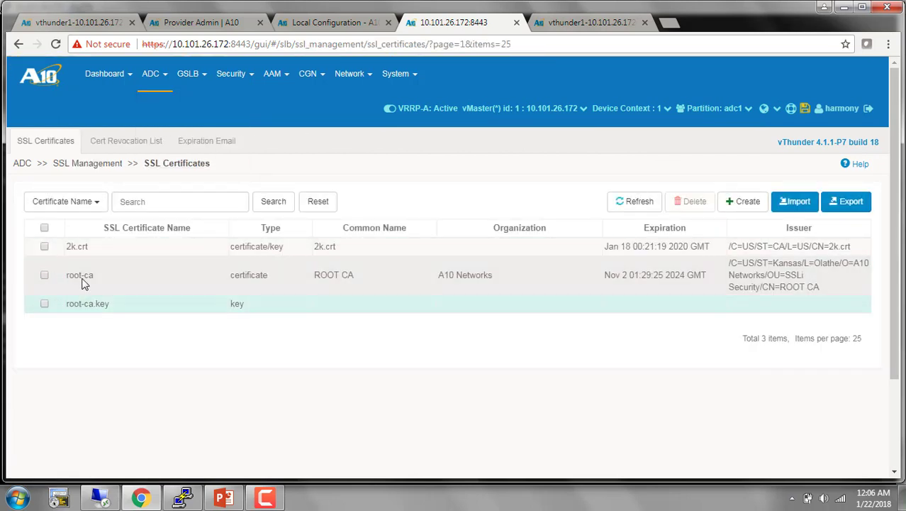
Open SSL template c-ssl1 under ADC > Templates > SSL, then return to Device Manager
mouse_move(152, 79)
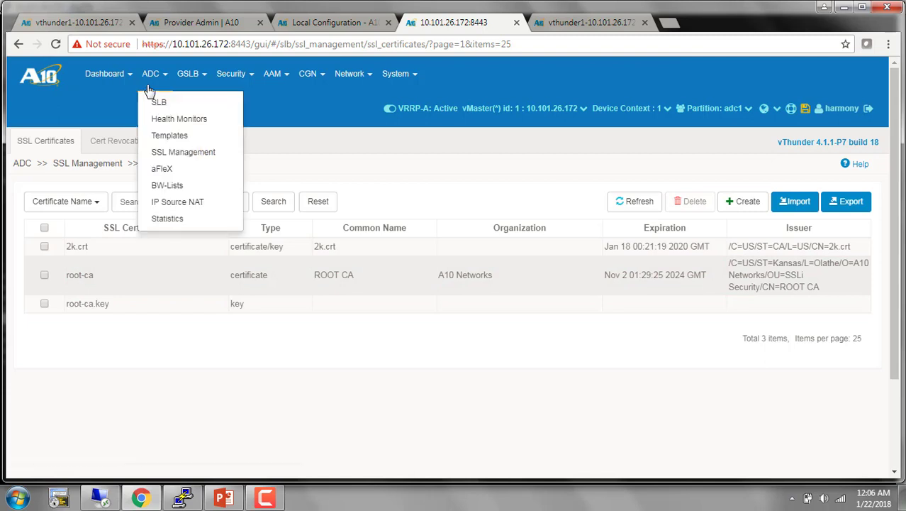
left_click(167, 137)
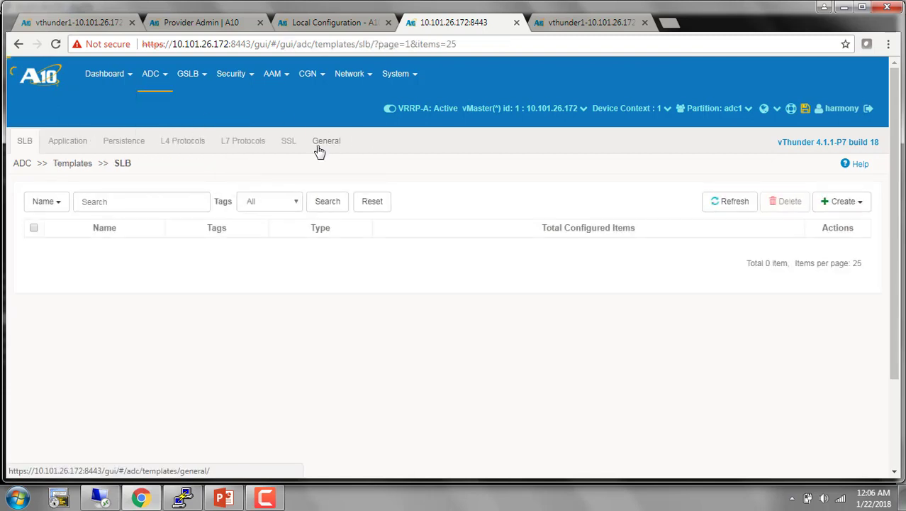
left_click(289, 143)
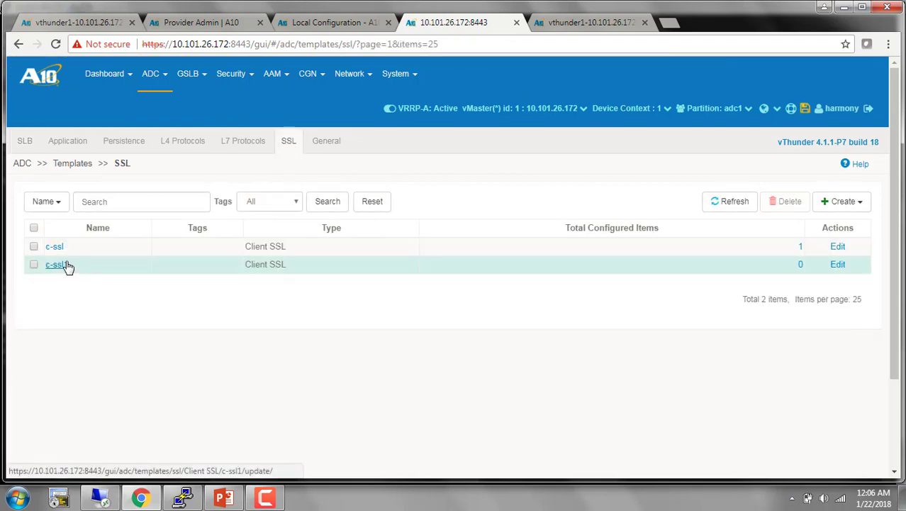
left_click(65, 265)
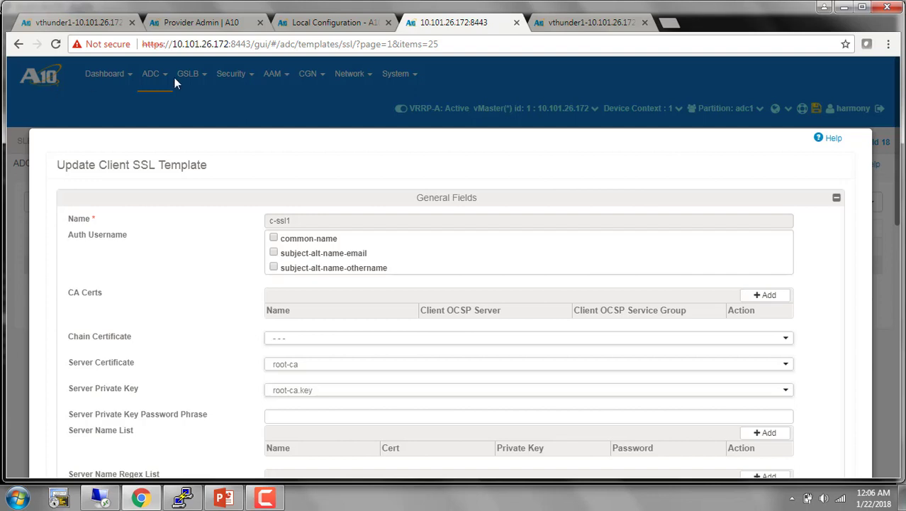
left_click(311, 22)
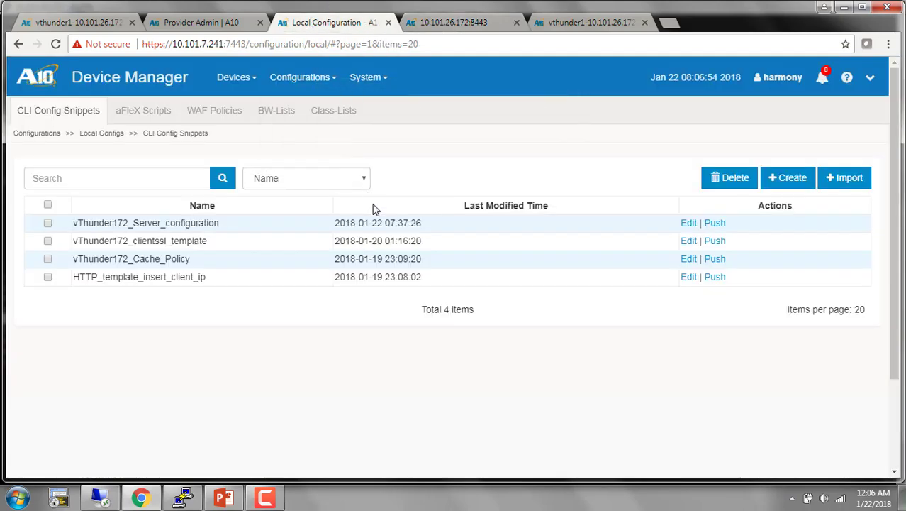
Review the server definitions in the vThunder172_Server_configuration snippet and save it
left_click(688, 223)
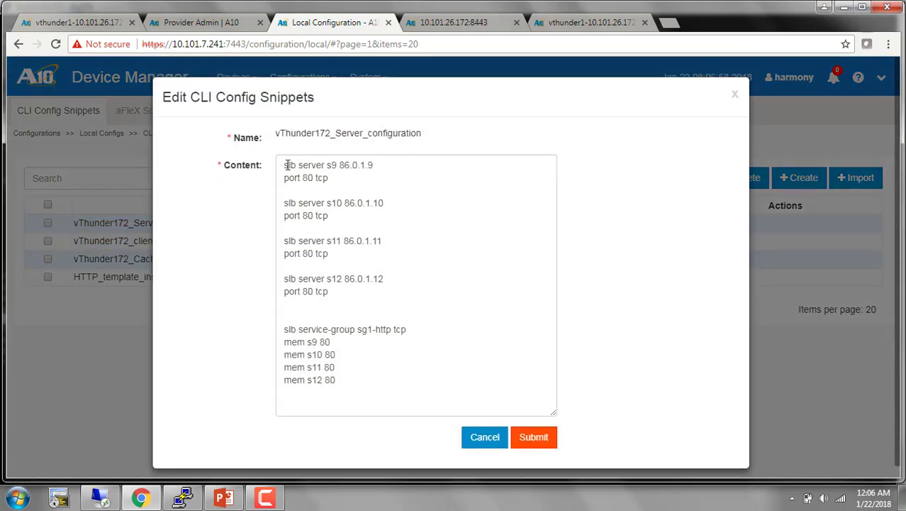
left_click_drag(284, 164, 358, 323)
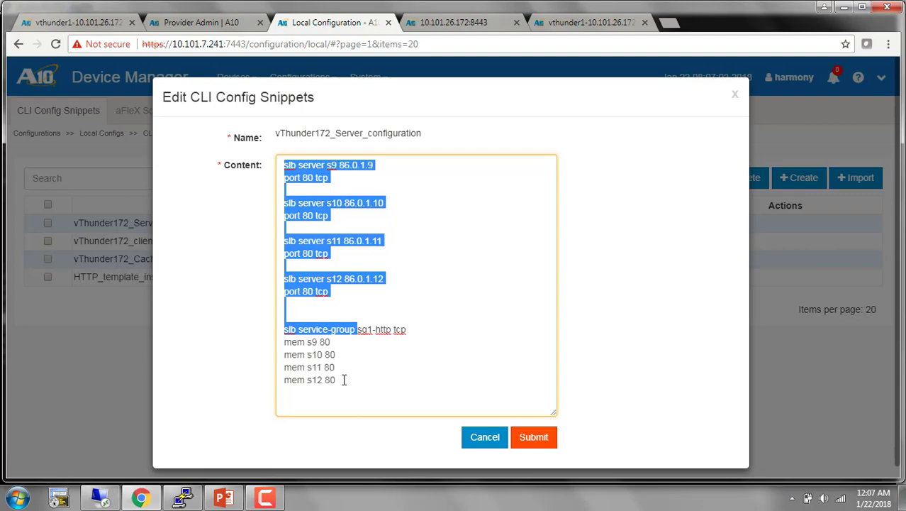
left_click(537, 439)
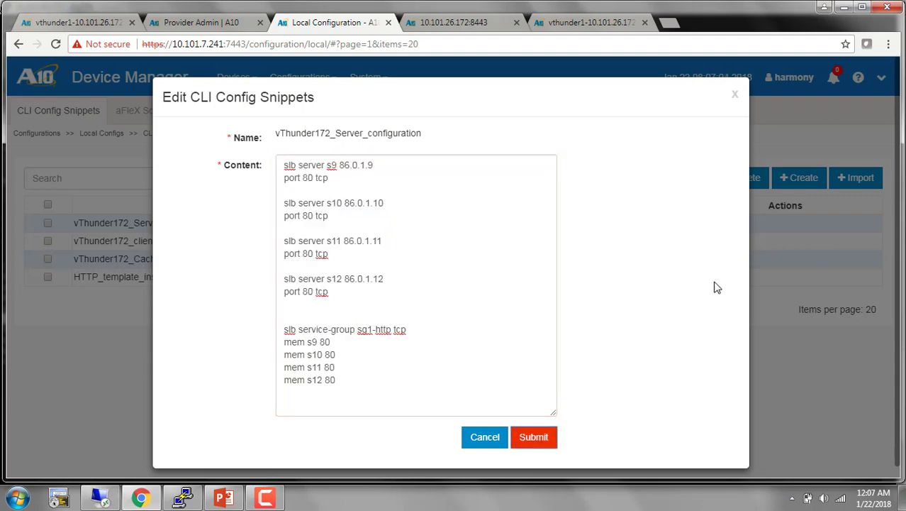
Push vThunder172_Server_configuration to 10.101.26.172, partition adc1
left_click(714, 224)
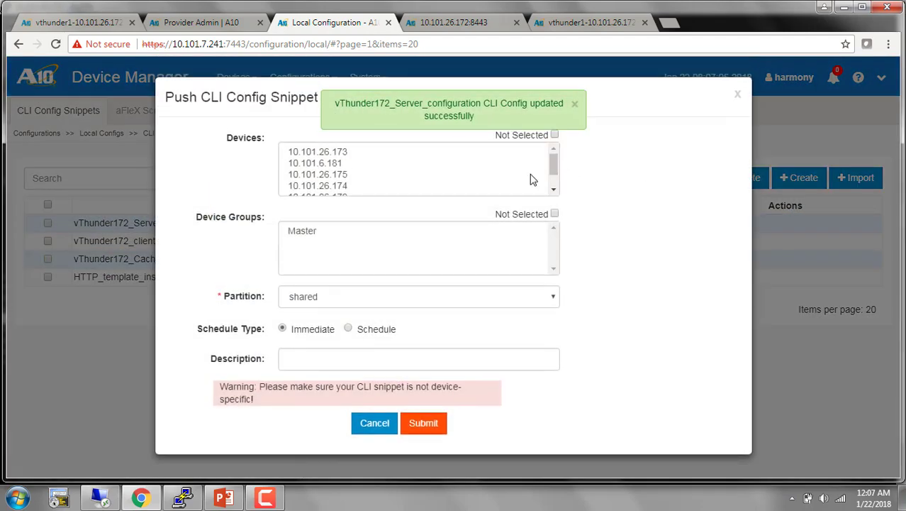
left_click_drag(556, 168, 348, 182)
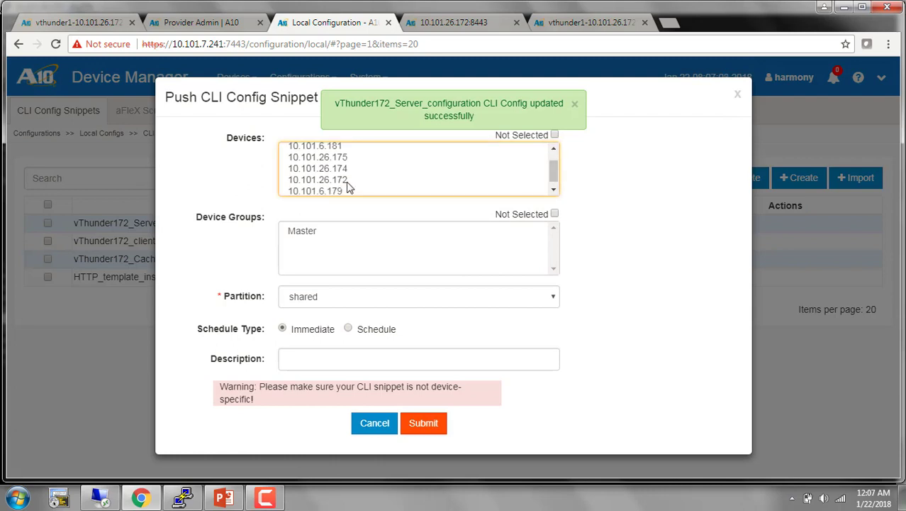
left_click(355, 183)
left_click(340, 301)
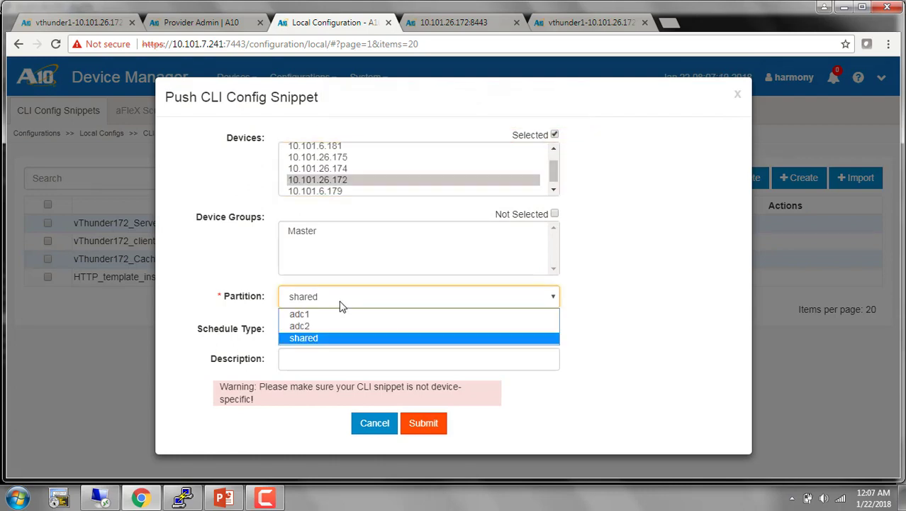
left_click(336, 319)
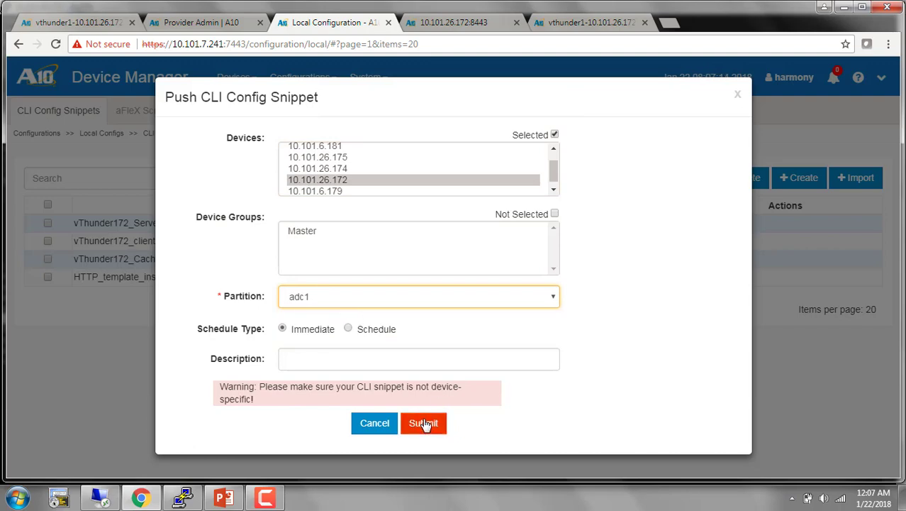
left_click(422, 423)
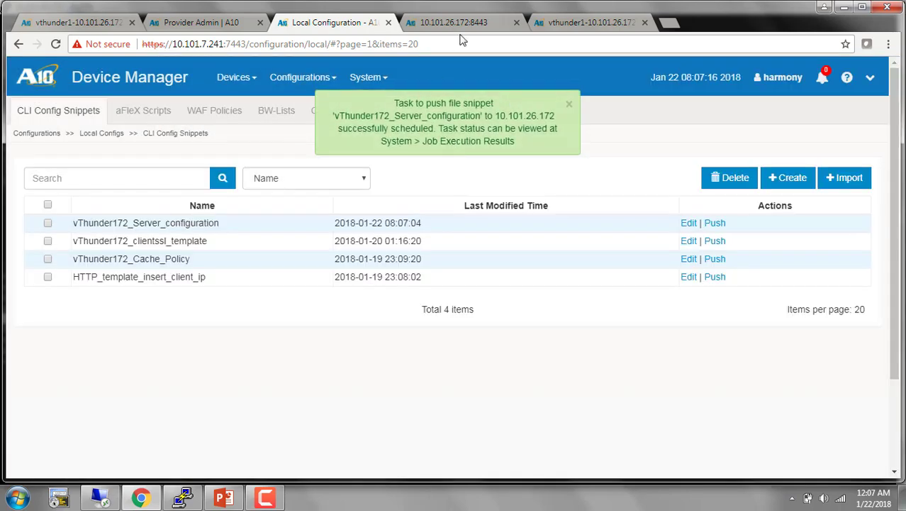
left_click(460, 22)
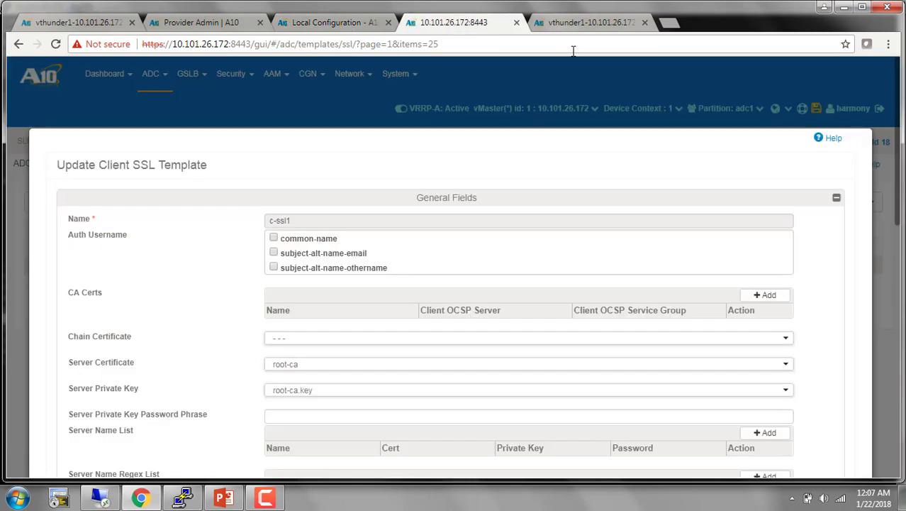
Close the c-ssl1 template and view the real servers list under ADC > SLB > Servers
left_click(885, 329)
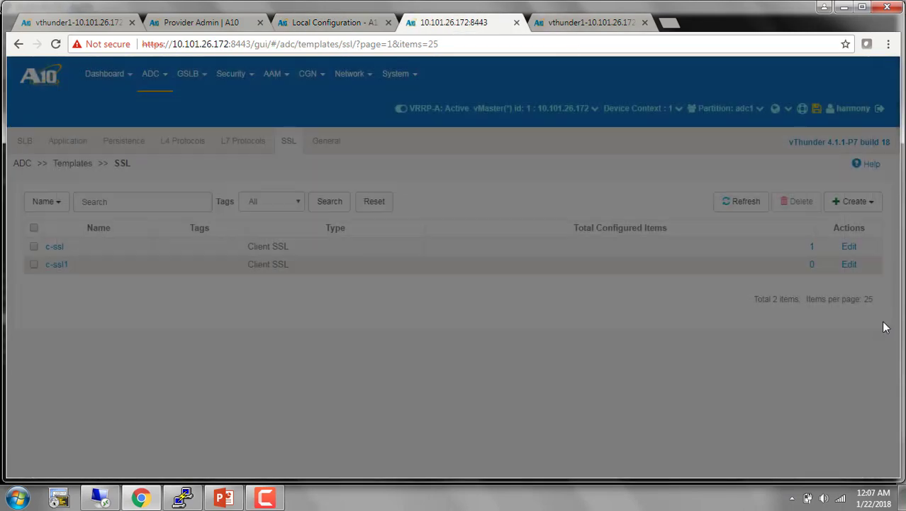
left_click(151, 73)
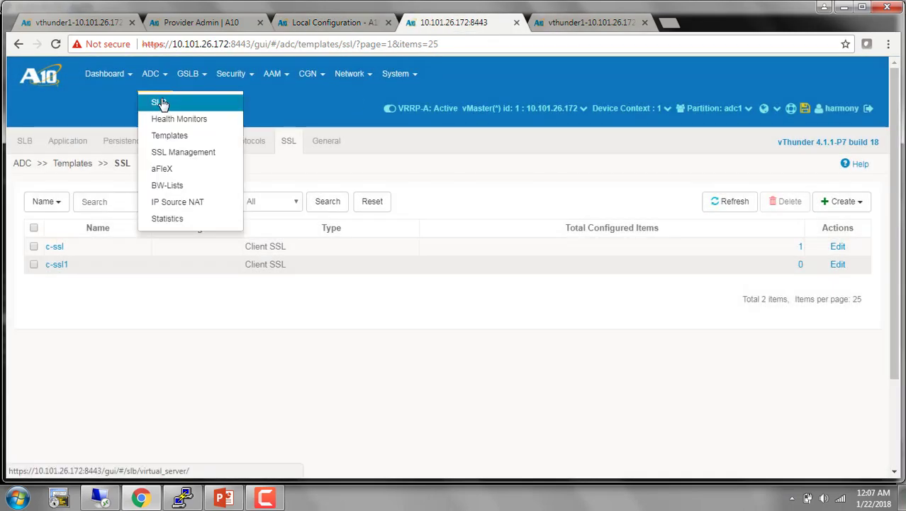
left_click(156, 101)
left_click(242, 142)
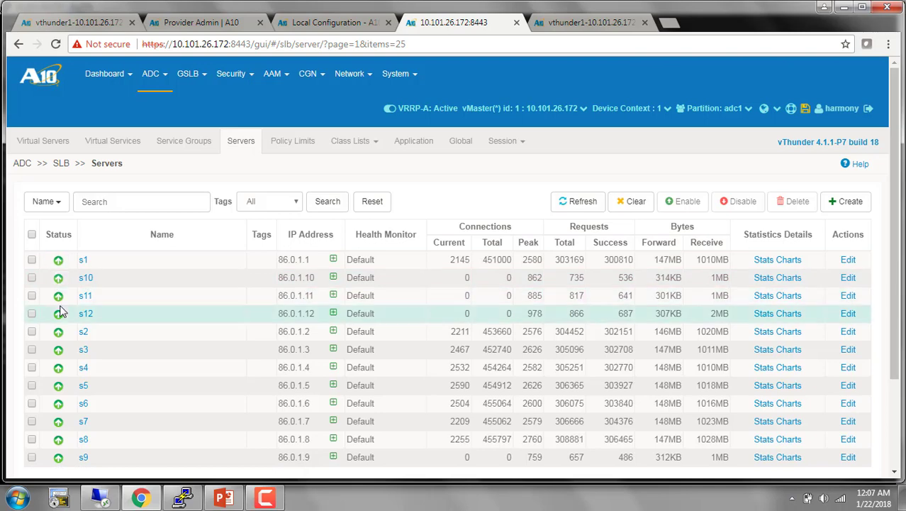
Open service group sg1-http to confirm its members, then return to Device Manager
left_click(175, 145)
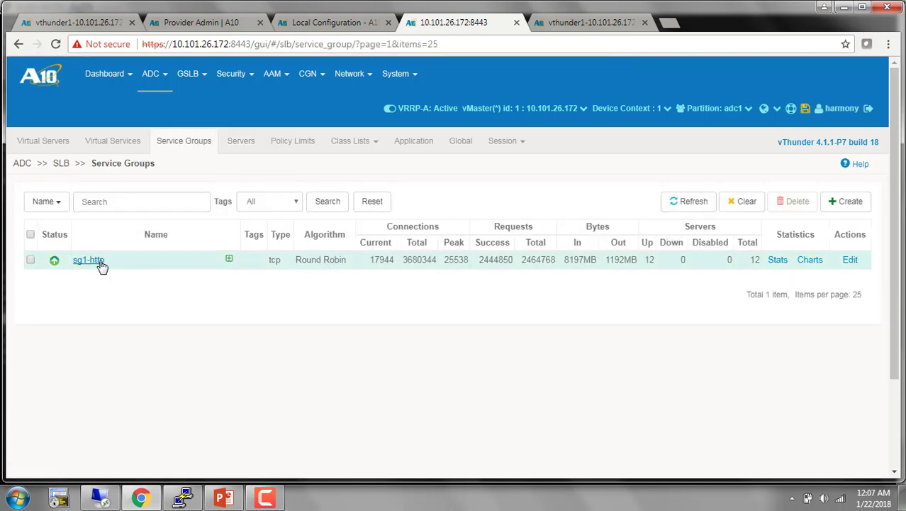
left_click(101, 263)
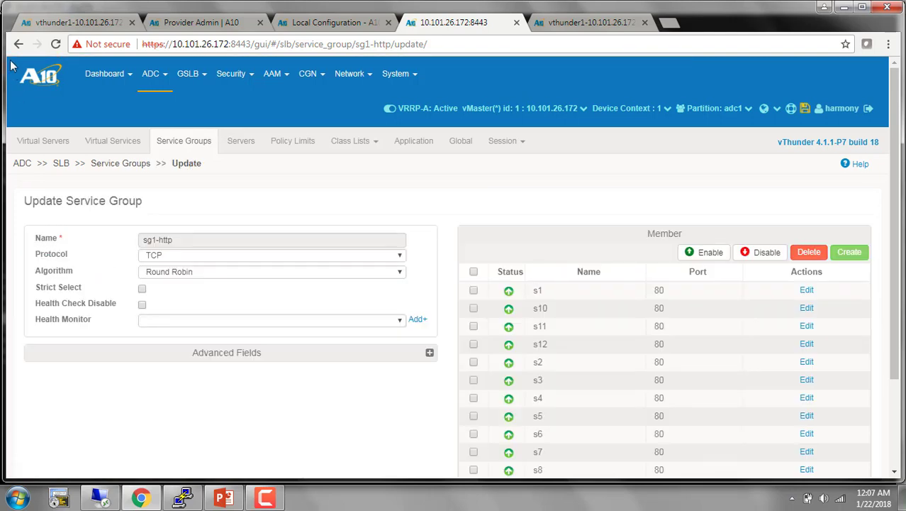
left_click(308, 22)
left_click(358, 80)
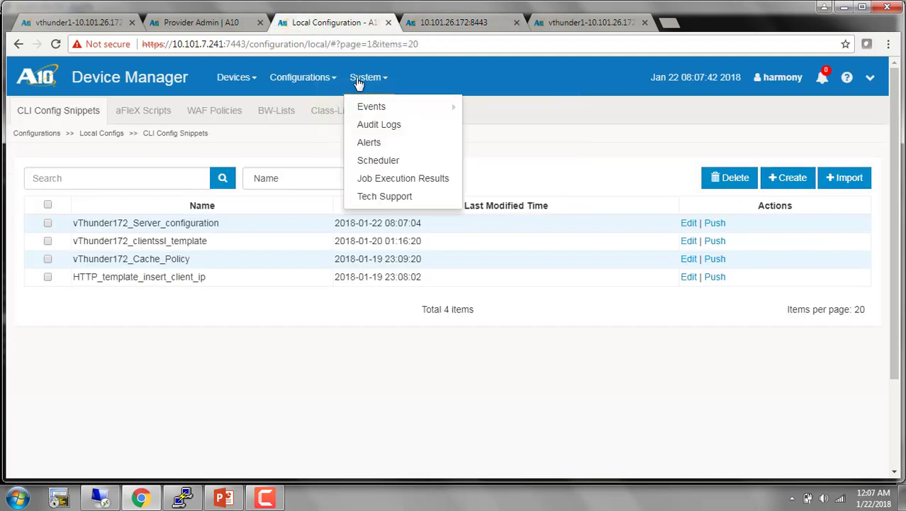
Expand the latest snippet_push job and check vThunder172_Server_configuration reports Success
left_click(402, 178)
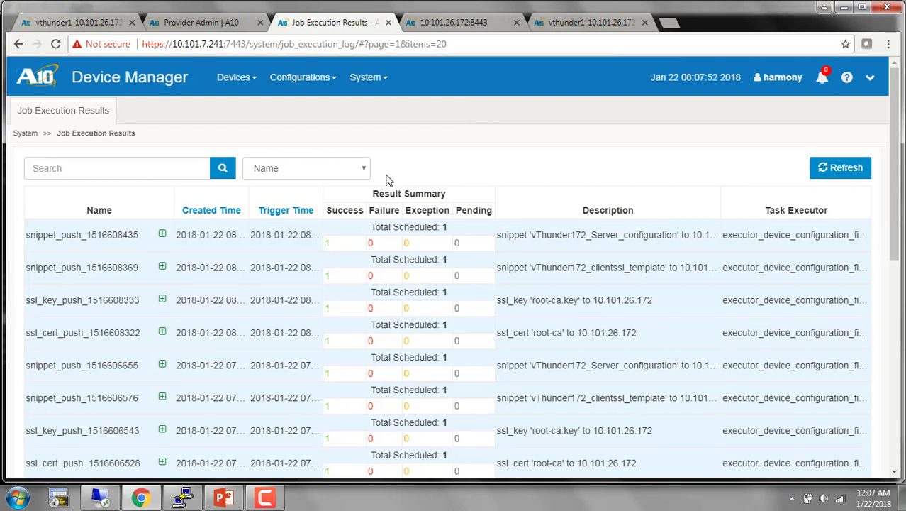
left_click(154, 241)
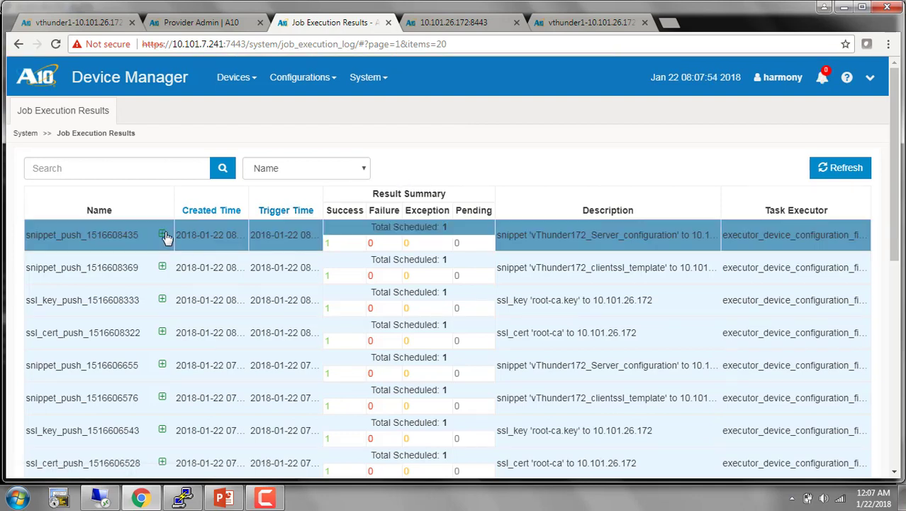
left_click(164, 236)
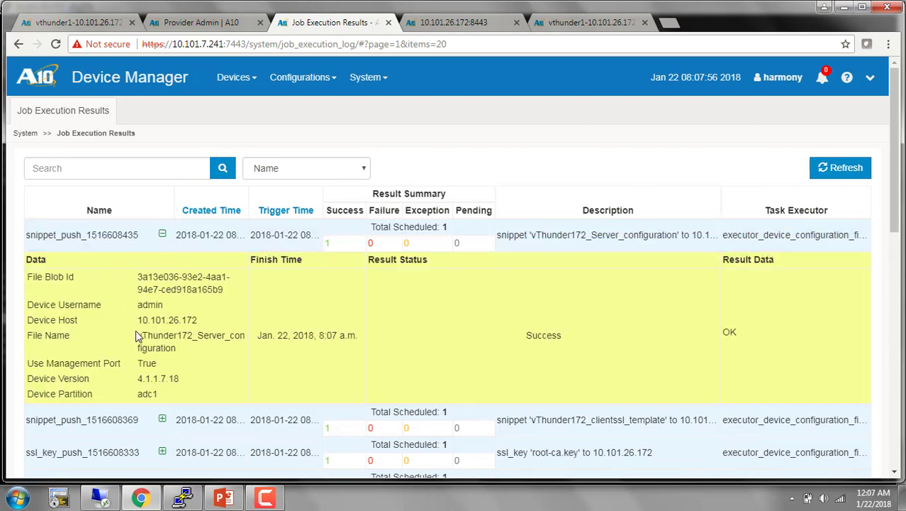
left_click_drag(136, 331, 179, 347)
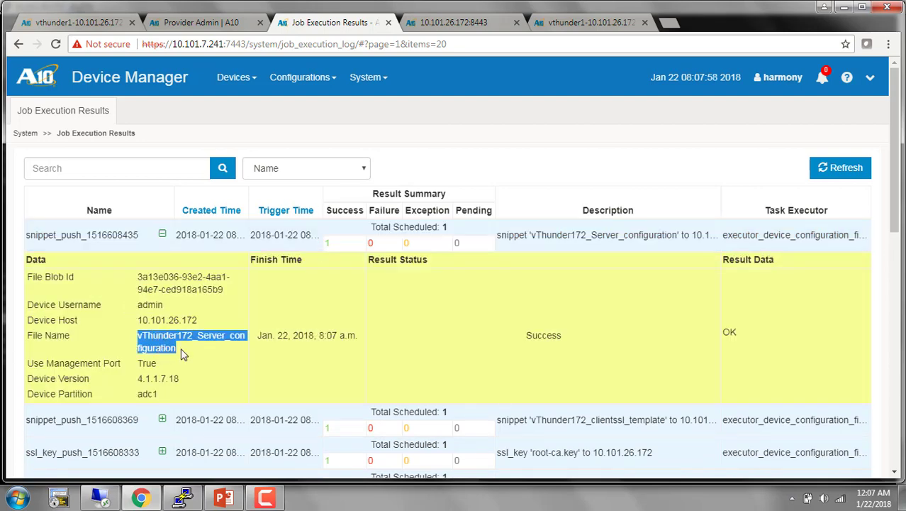
left_click_drag(525, 338, 563, 343)
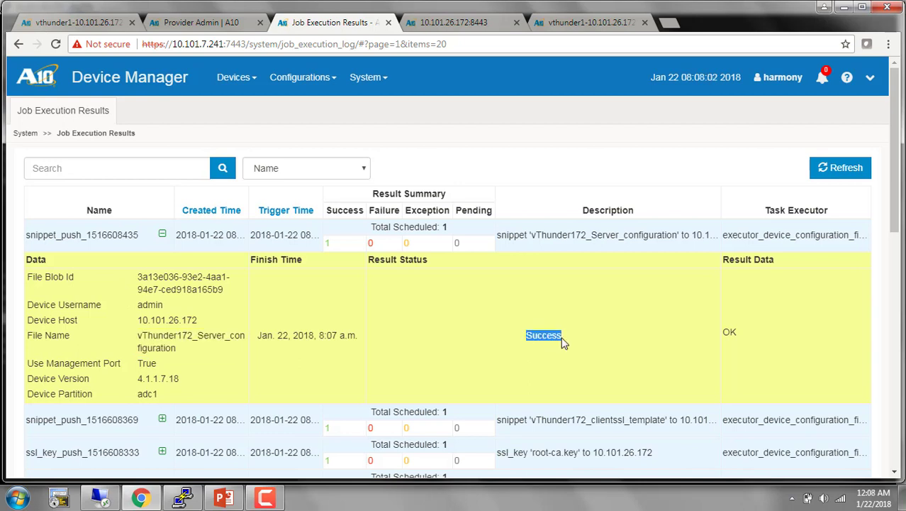
left_click(105, 23)
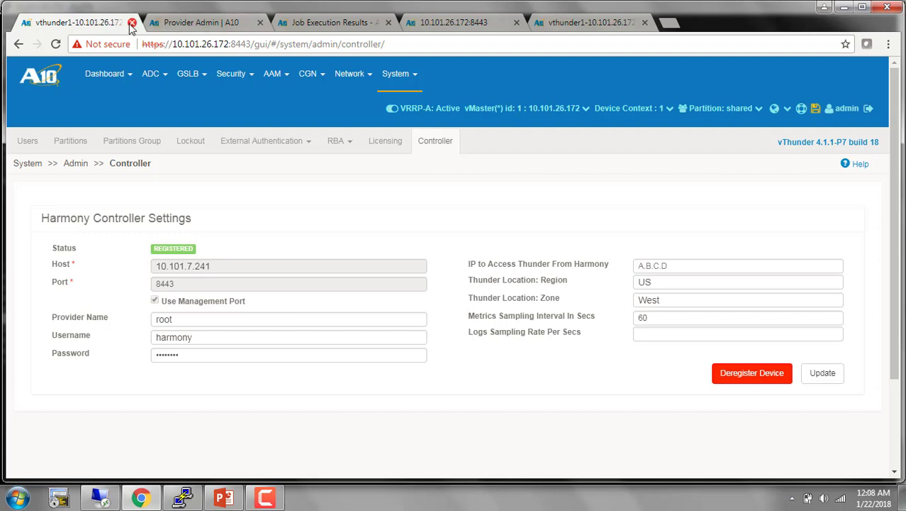
Close the vThunder tab and drill from vThunder-ESXi-VCS through vthunder1, tenant6.adc1 to vip1_80_http analytics
left_click(132, 24)
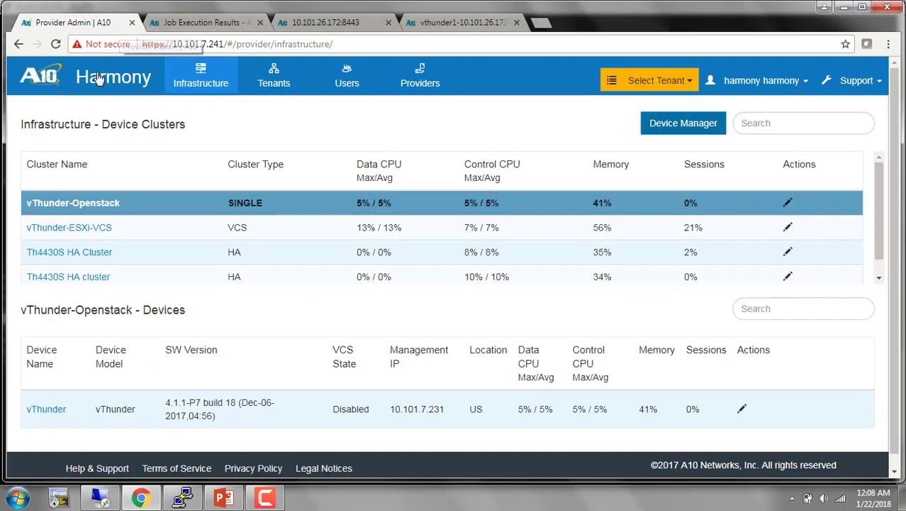
left_click(78, 233)
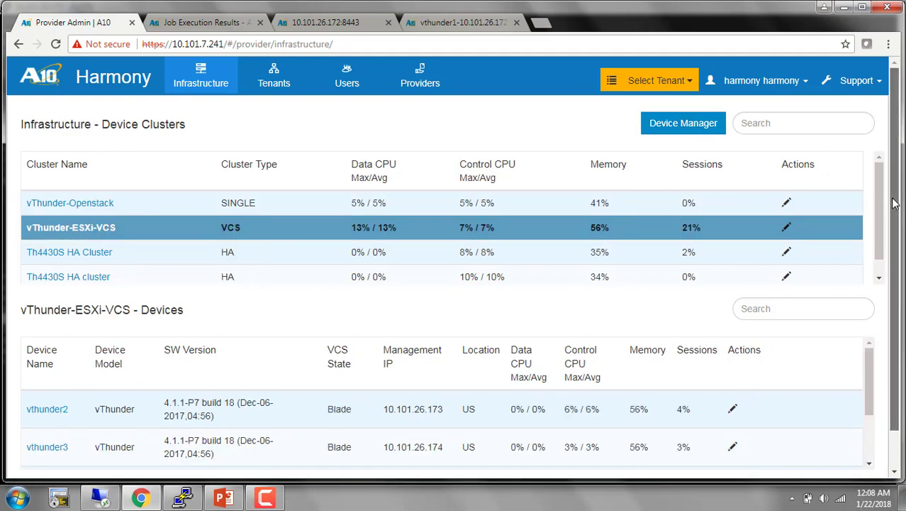
scroll(895, 206, "down", 1)
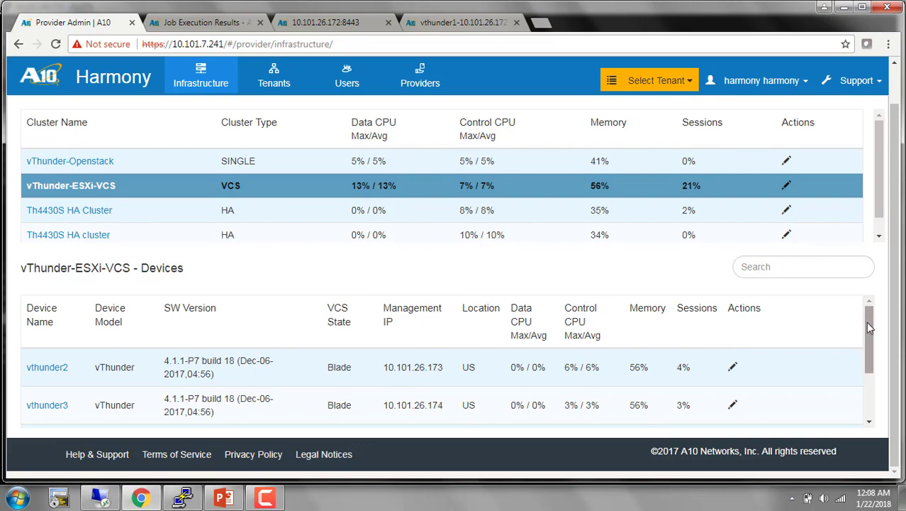
scroll(866, 321, "down", 2)
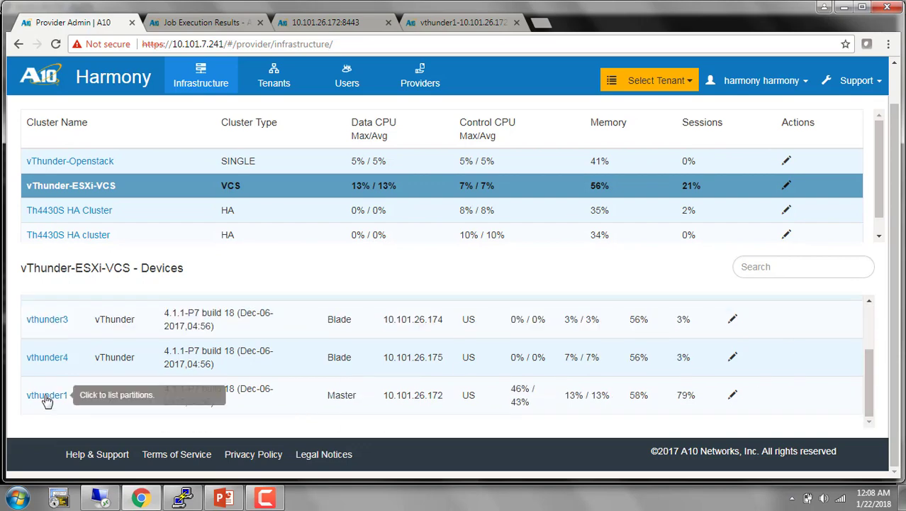
left_click(46, 395)
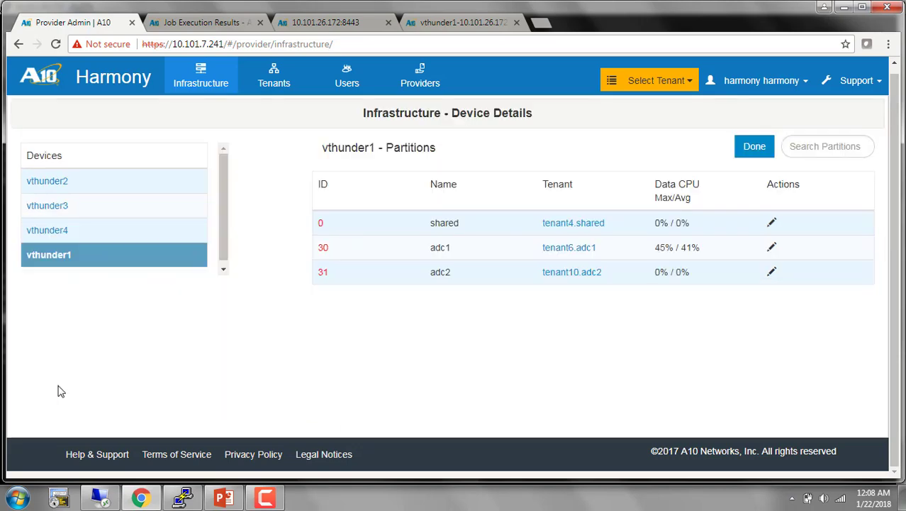
left_click(580, 249)
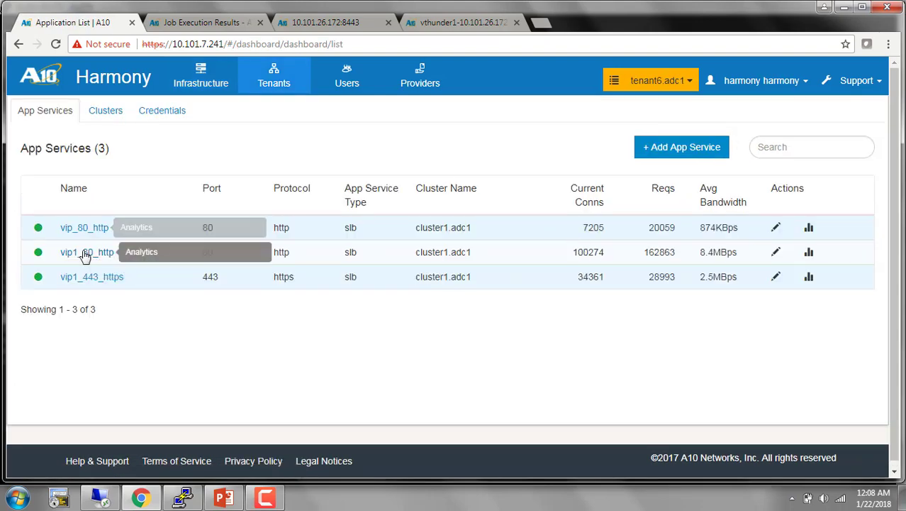
mouse_move(40, 253)
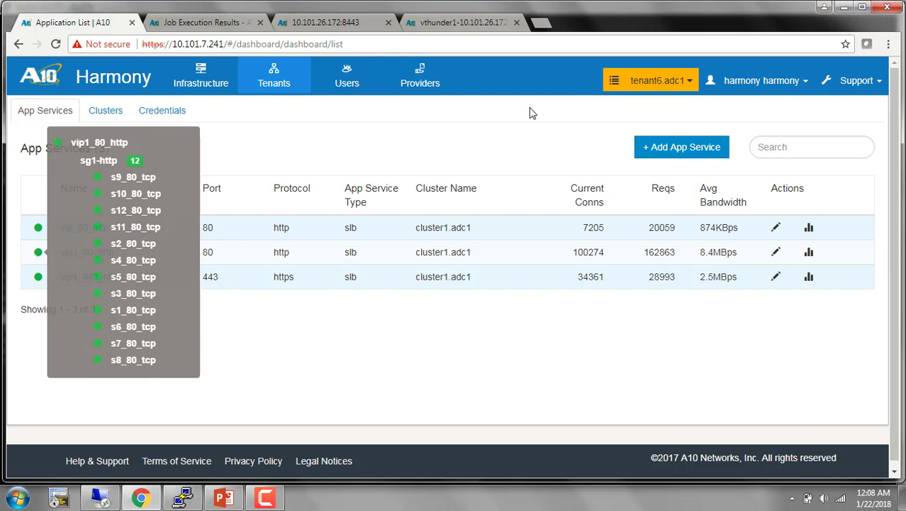
left_click(810, 254)
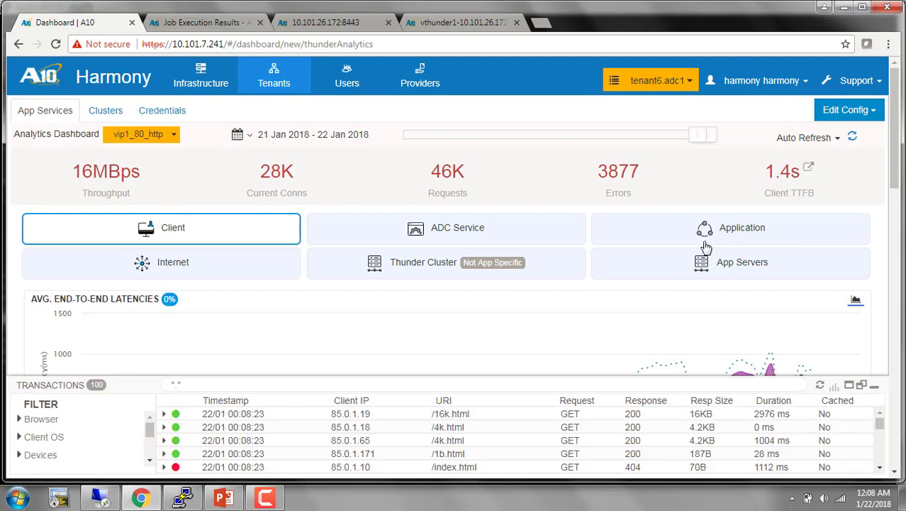
Open the ADC Service tile, review cache hit rate and Load Distribution across s1–s12, then dismiss Support
left_click(524, 241)
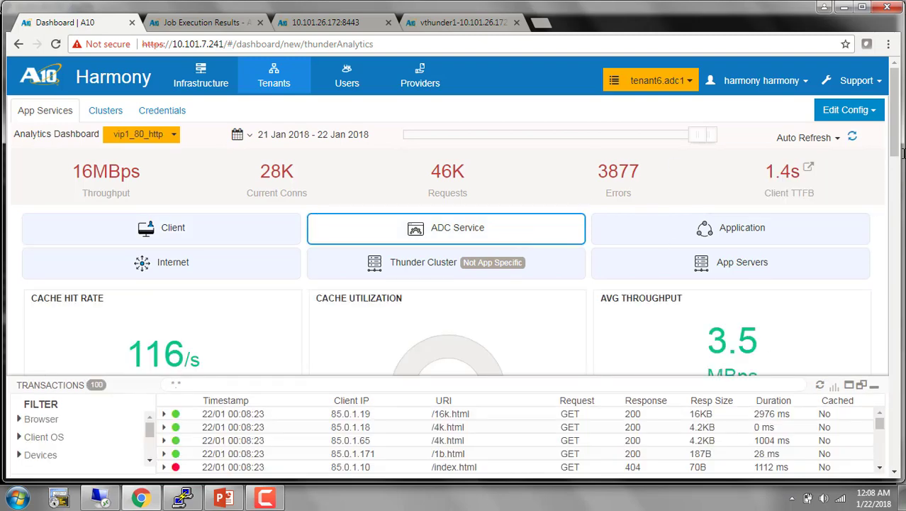
left_click_drag(897, 150, 897, 151)
scroll(715, 225, "down", 4)
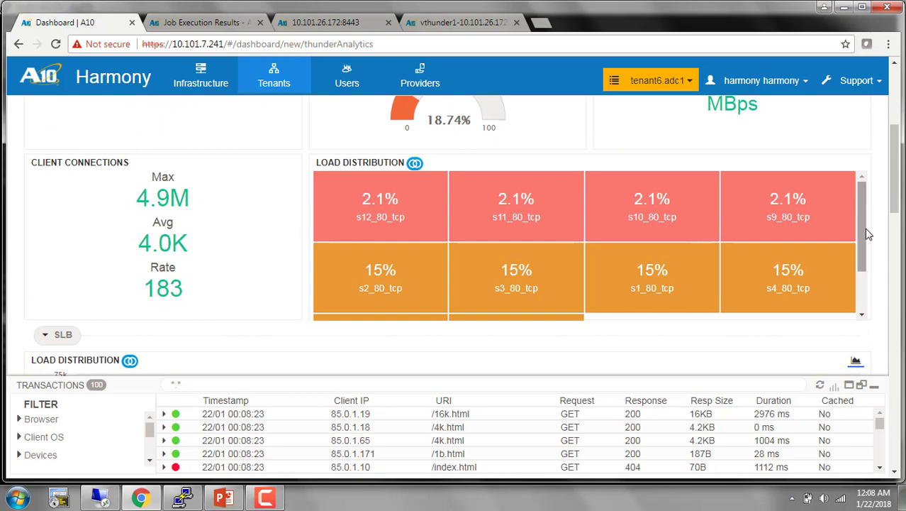
scroll(857, 231, "down", 2)
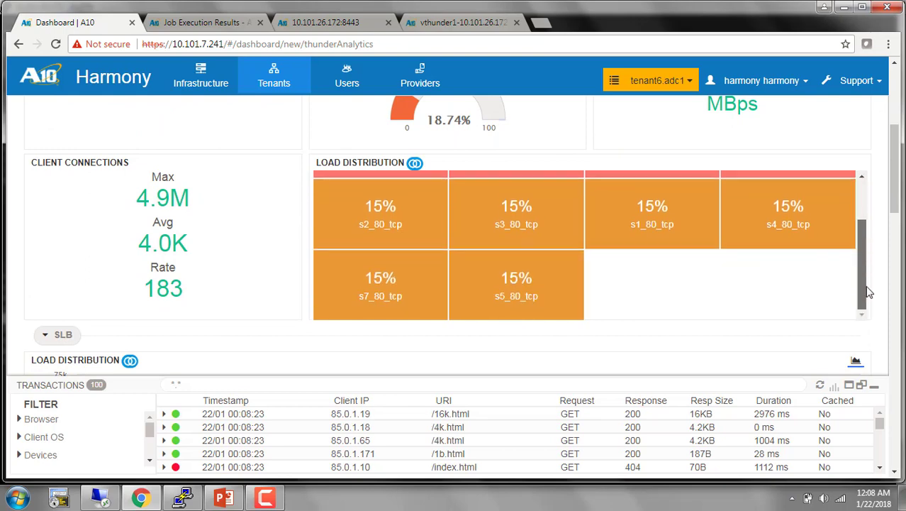
scroll(860, 234, "up", 2)
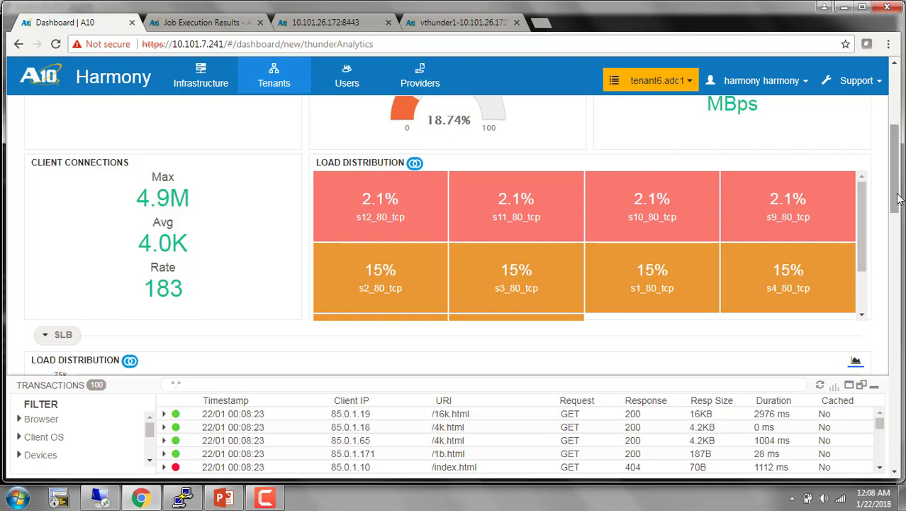
scroll(897, 177, "up", 2)
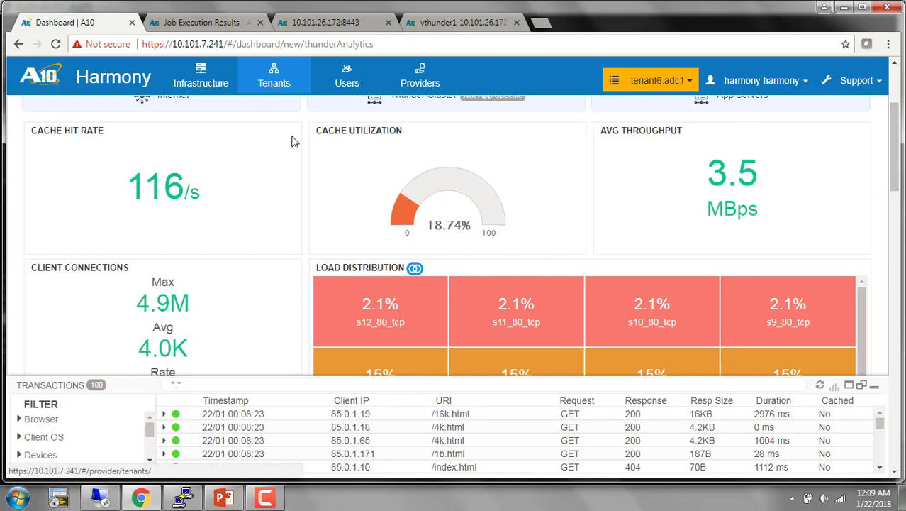
left_click(870, 85)
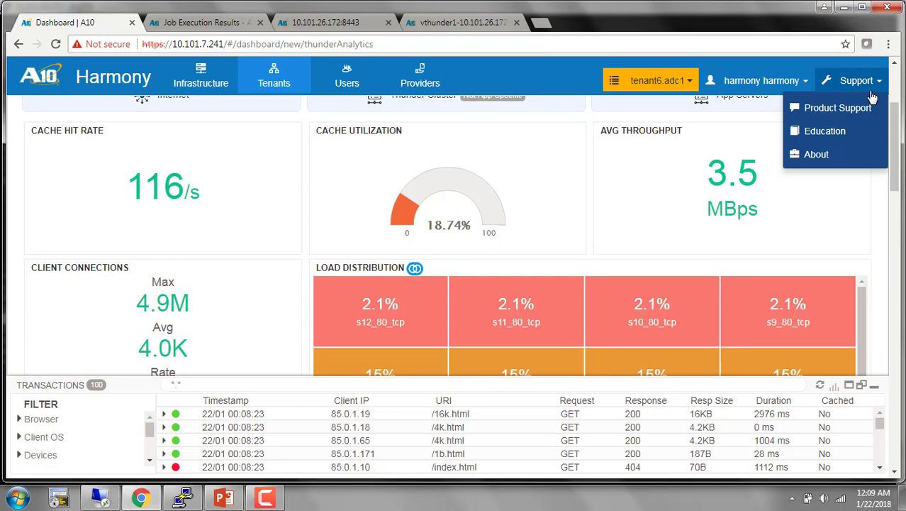
left_click(777, 64)
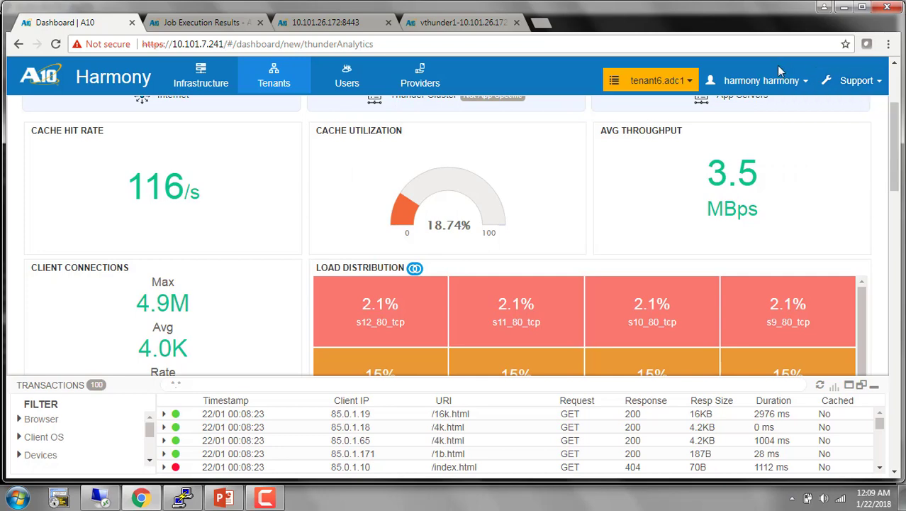
left_click(266, 499)
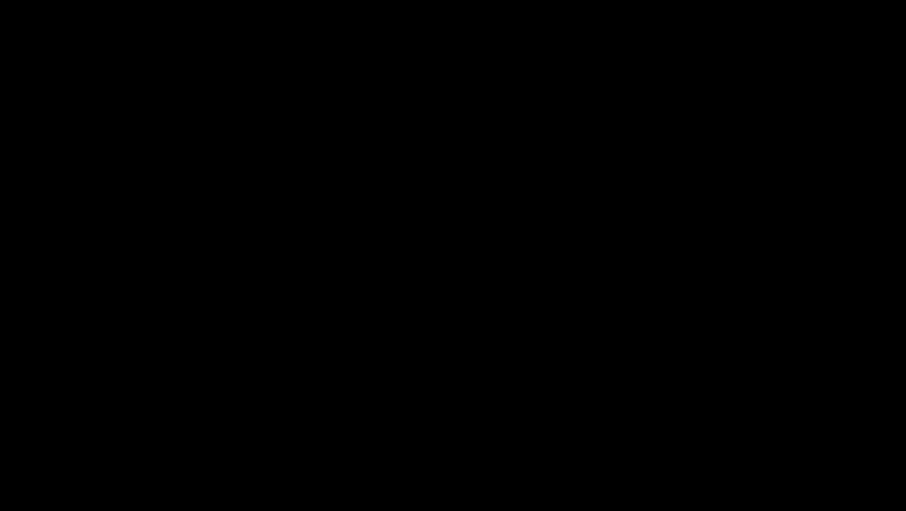